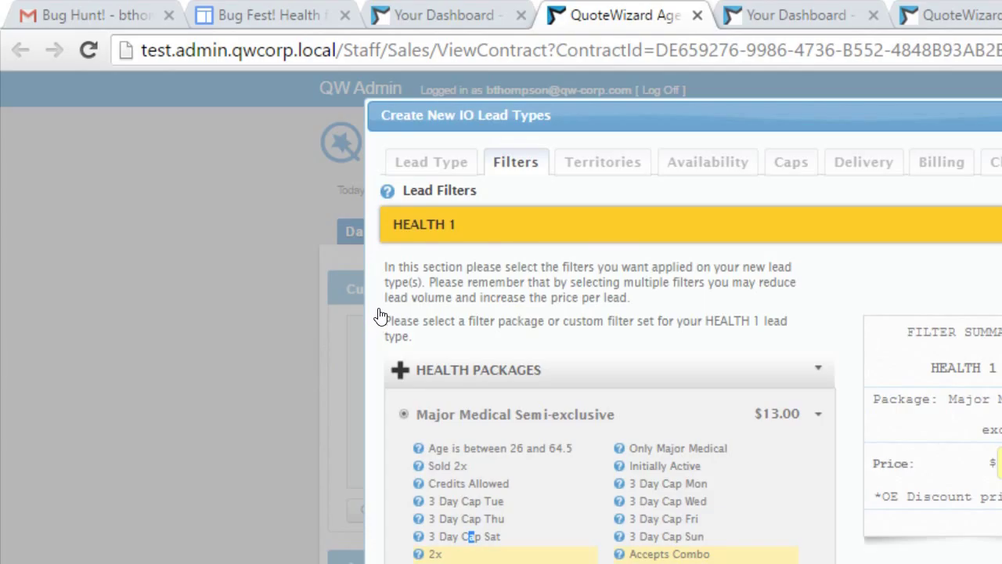
Scroll the Filters tab down to the Major Medical Semi-exclusive $13.00 health package
scroll(380, 315, down, 1)
Review the health packages, keeping Major Medical Semi-exclusive ($13.00), and move on toward territories
scroll(379, 315, down, 3)
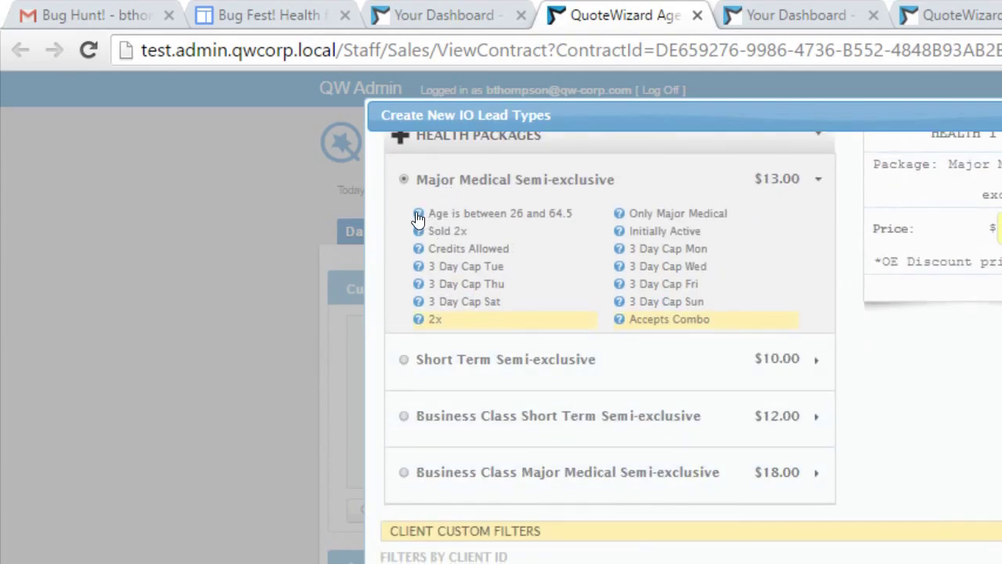
scroll(328, 199, up, 4)
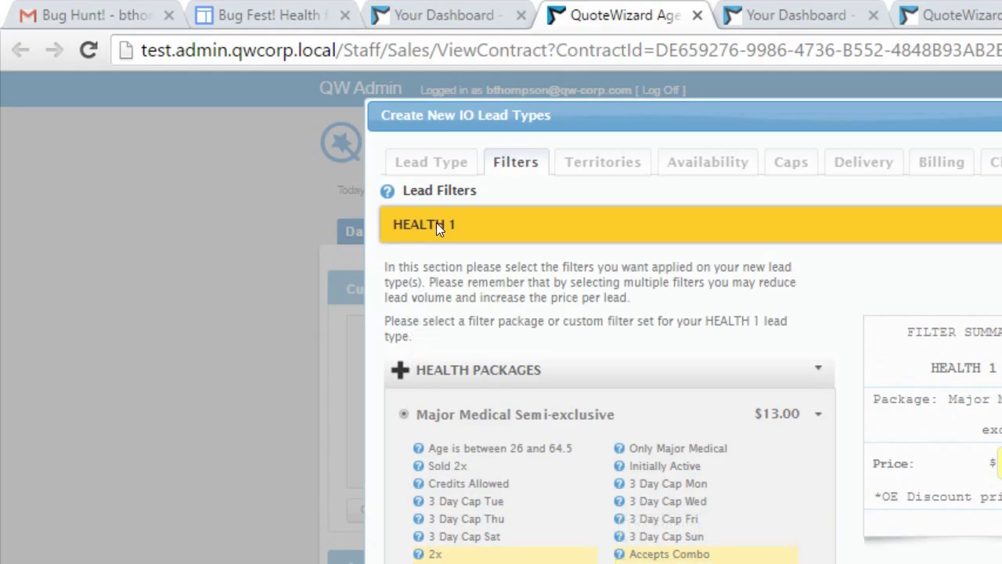
scroll(427, 243, down, 5)
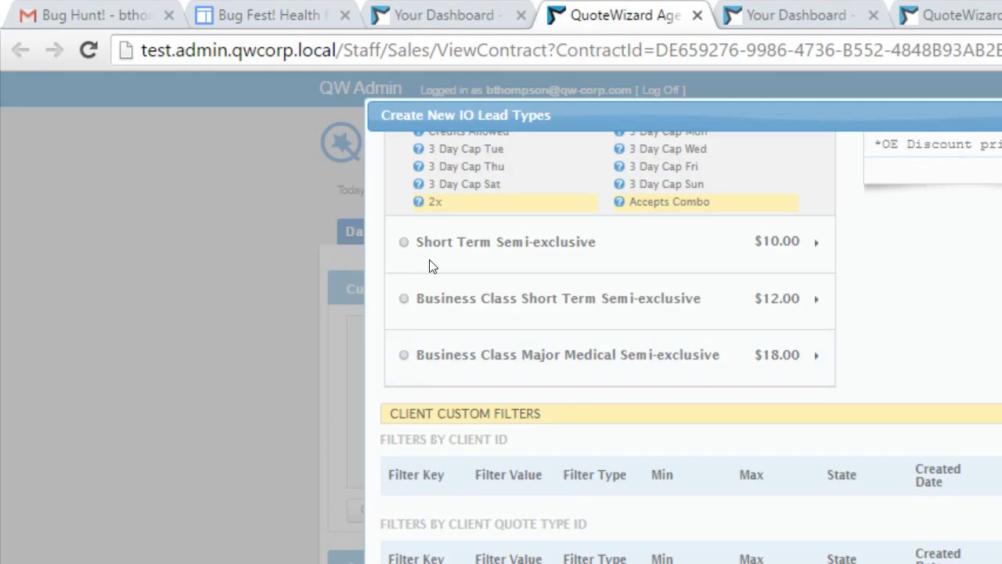
scroll(428, 261, down, 1)
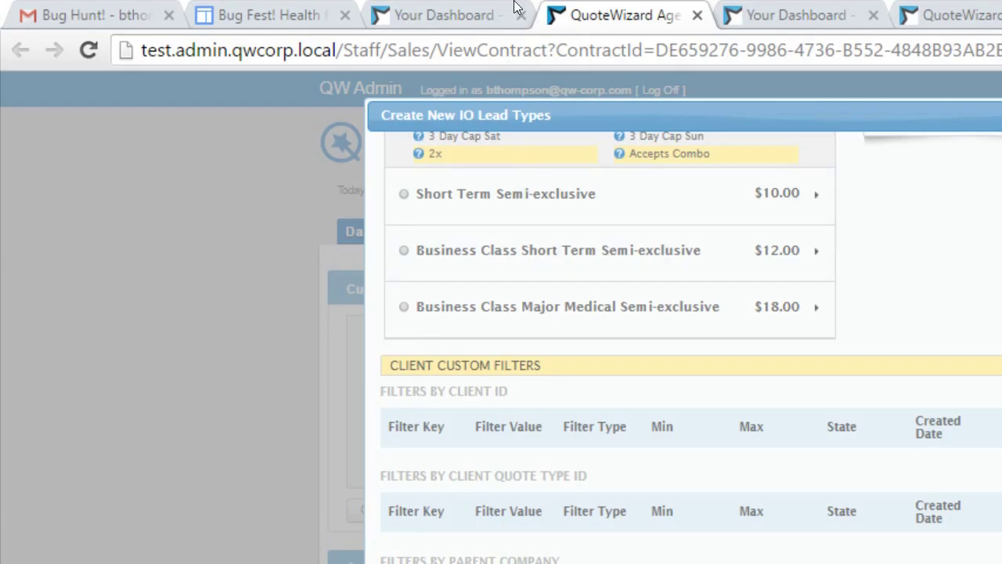
click(651, 115)
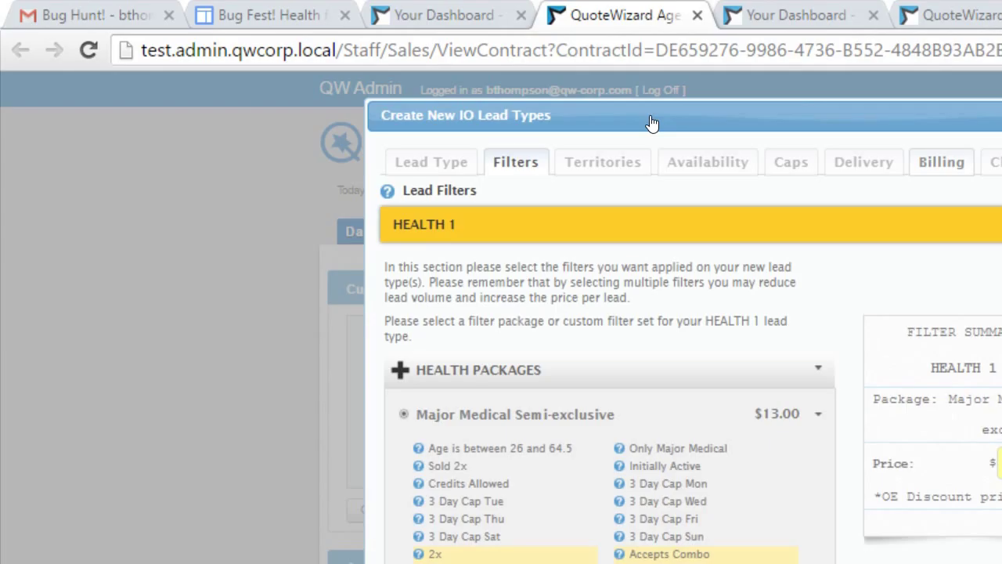
scroll(748, 272, down, 4)
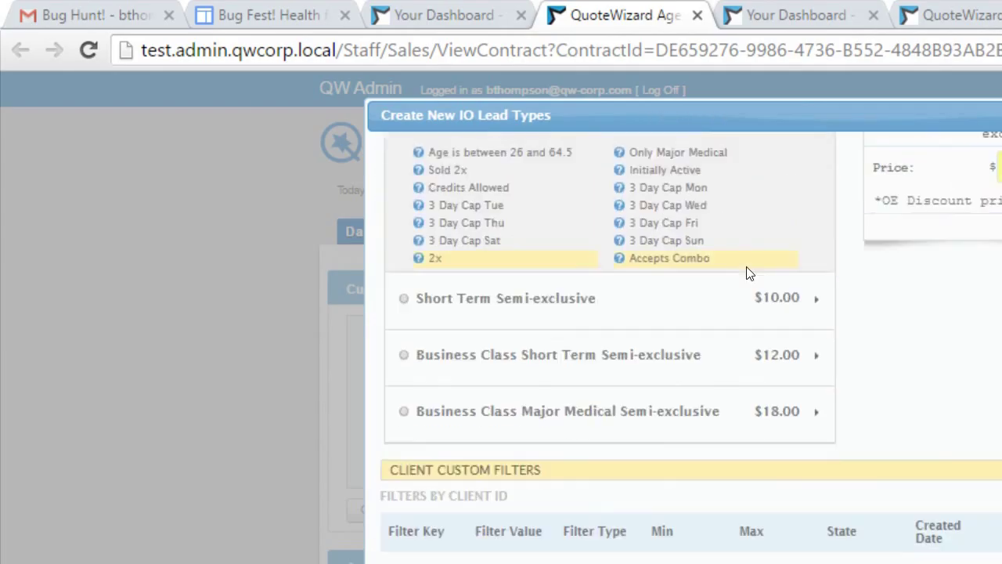
scroll(747, 273, down, 1)
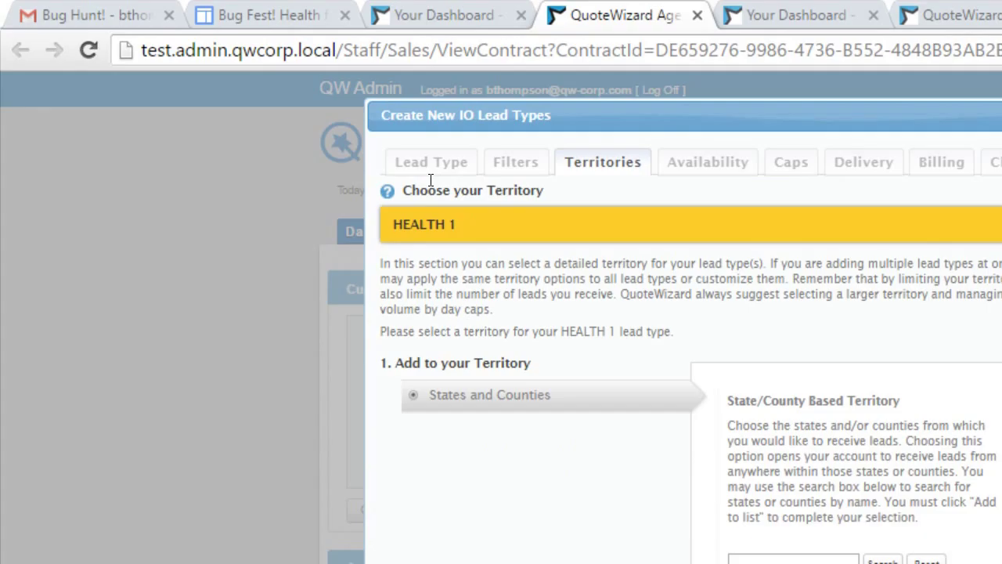
Scroll the State/County list down to Tennessee and expand its counties
scroll(382, 154, down, 1)
scroll(383, 155, down, 3)
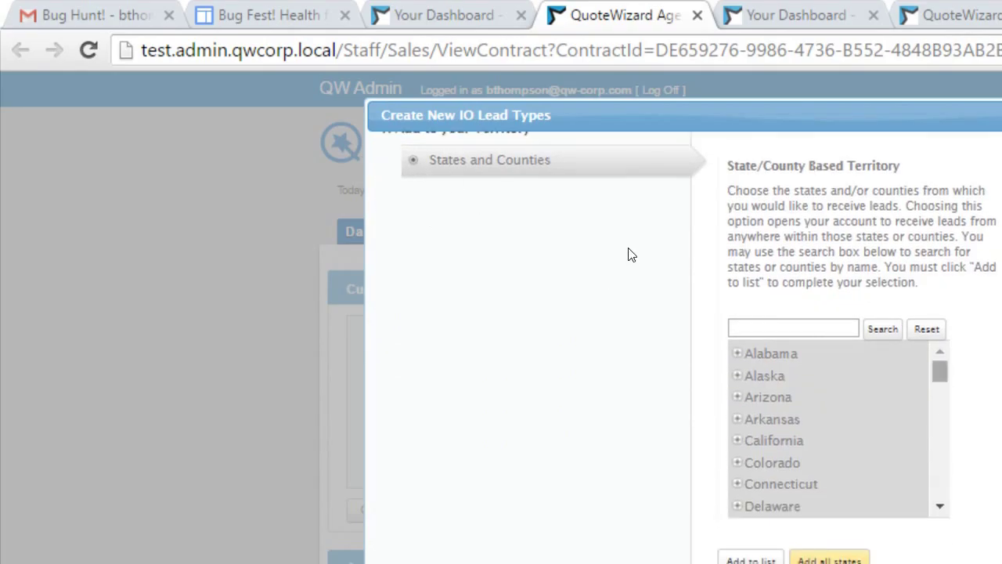
scroll(626, 258, down, 3)
scroll(627, 271, down, 6)
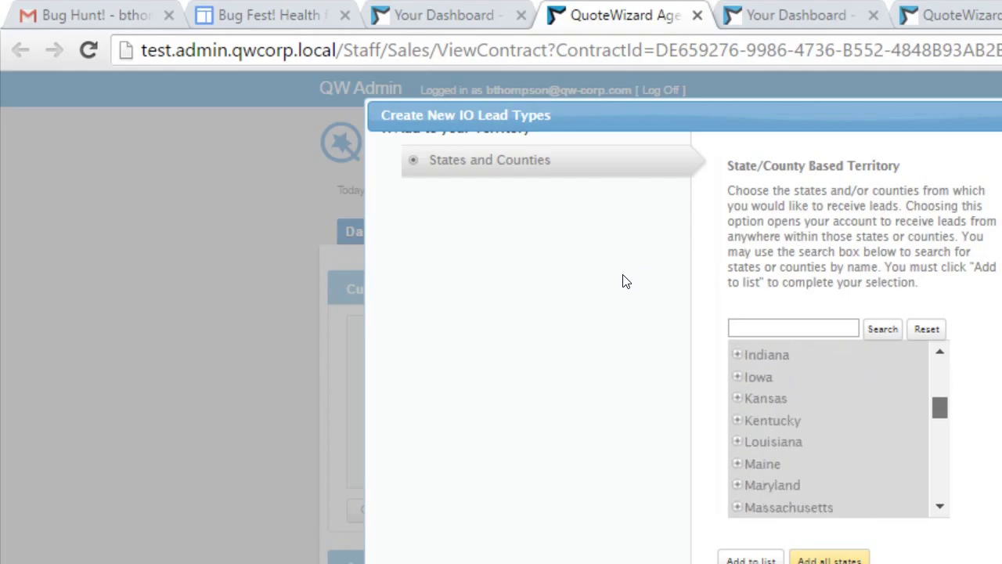
scroll(620, 318, down, 3)
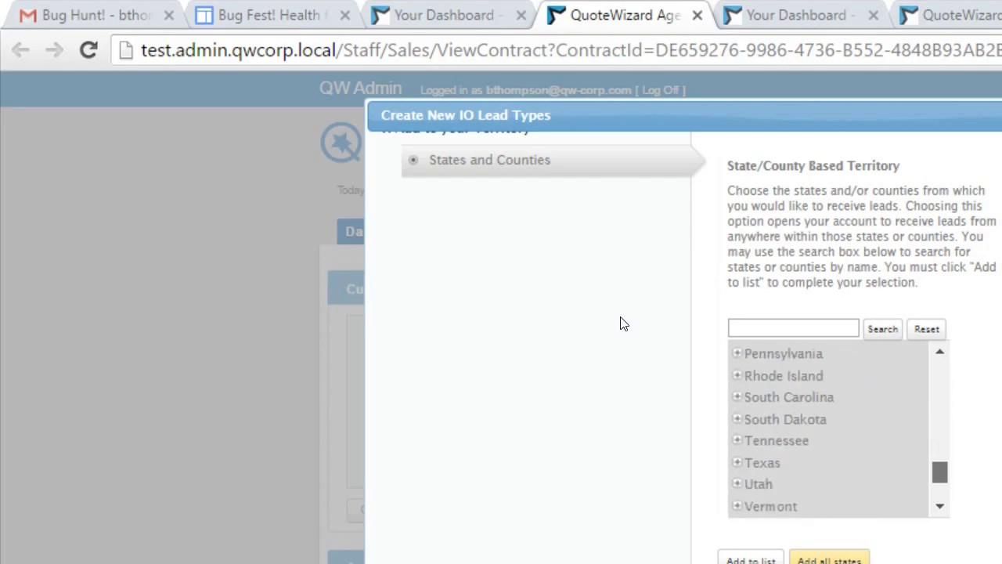
click(492, 294)
Browse Tennessee's county checklist
scroll(560, 253, down, 10)
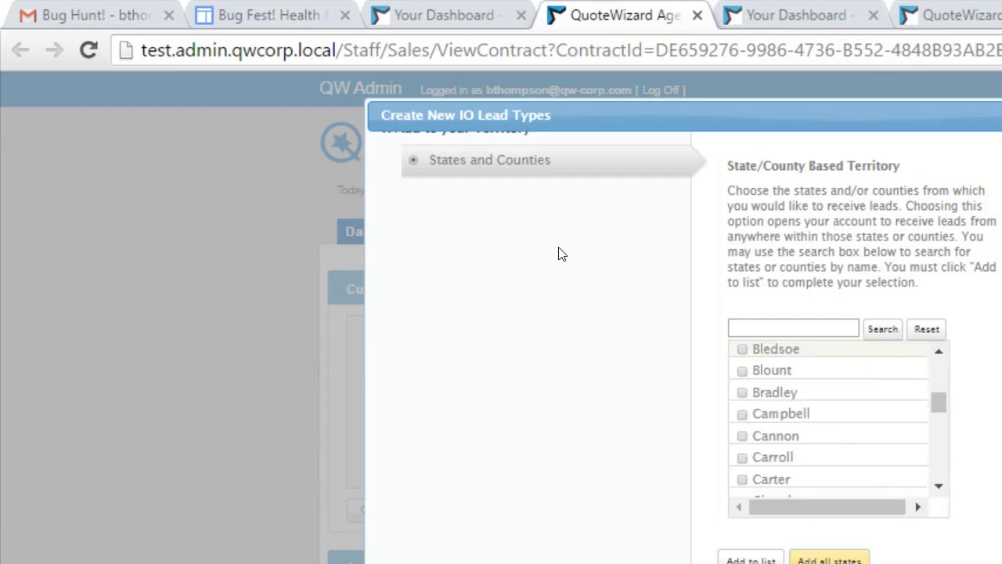
scroll(560, 255, down, 10)
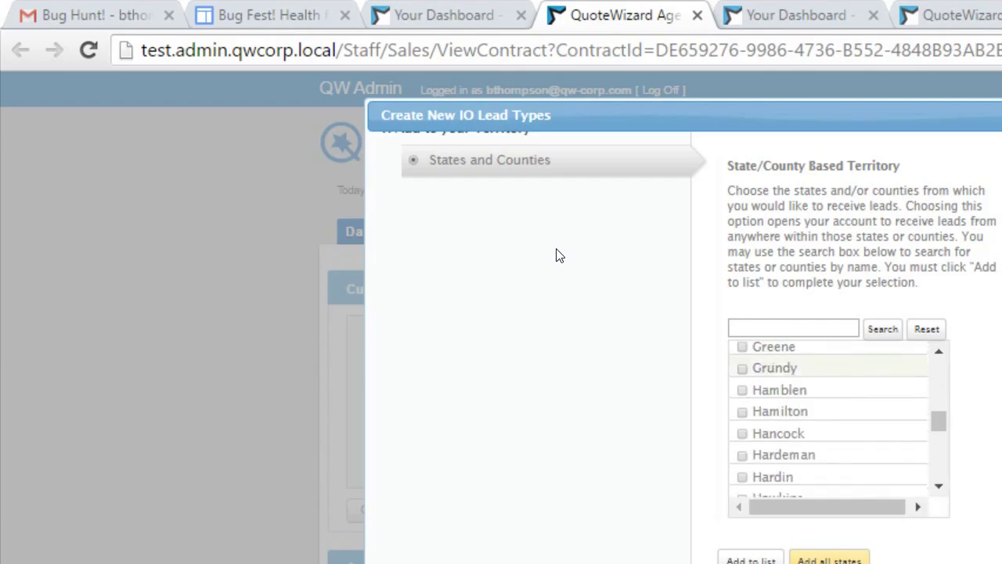
scroll(558, 257, down, 10)
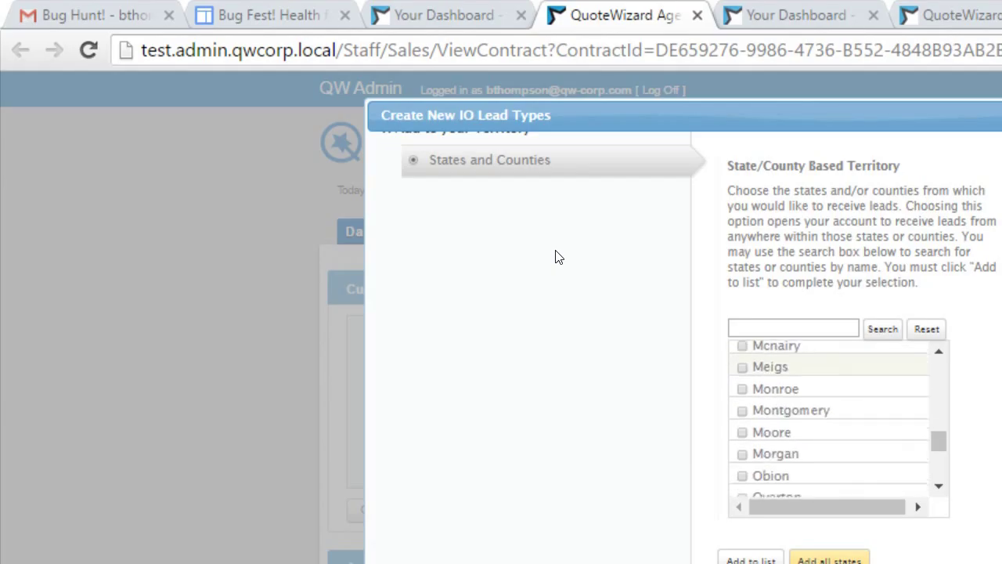
scroll(558, 257, up, 3)
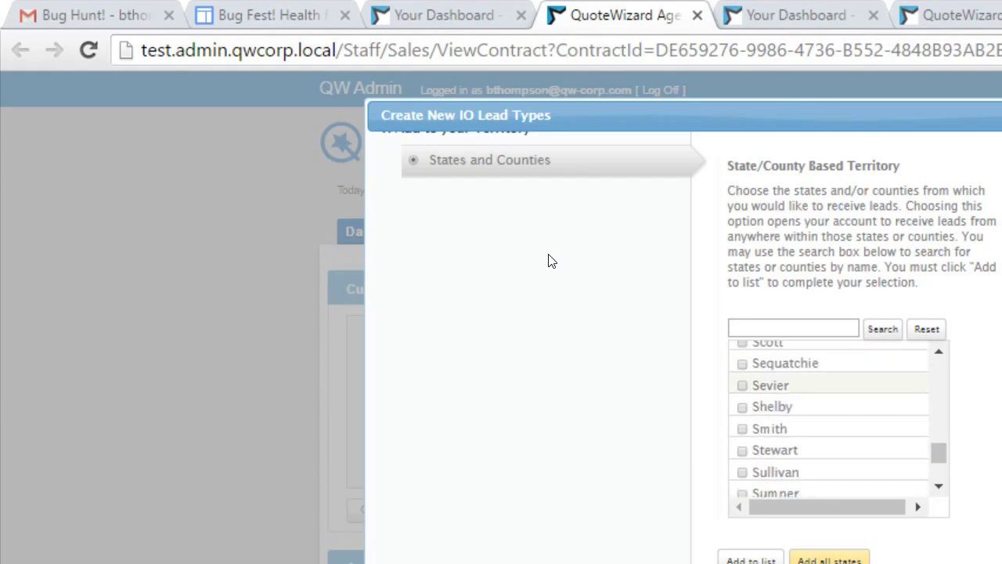
scroll(548, 262, down, 3)
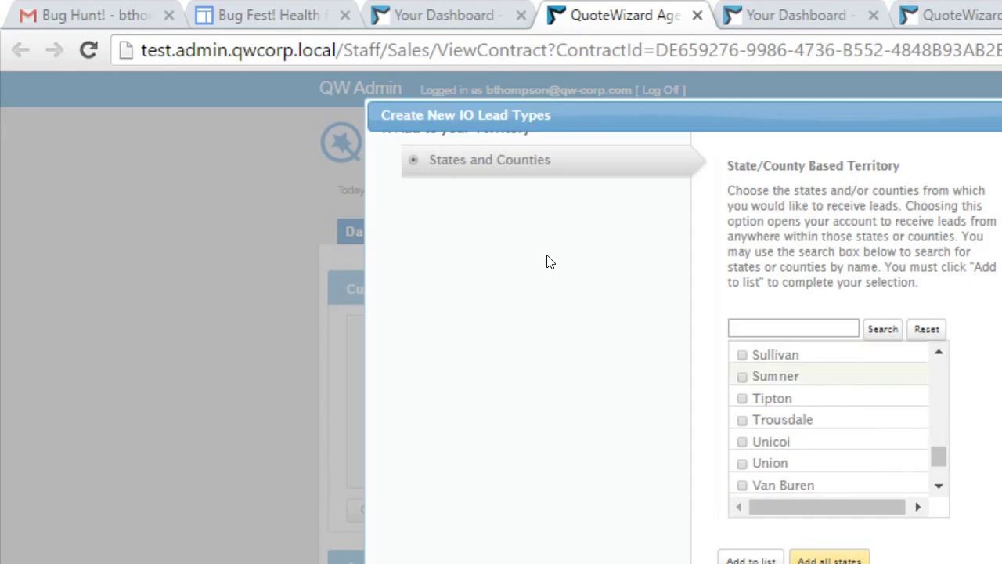
scroll(548, 261, up, 3)
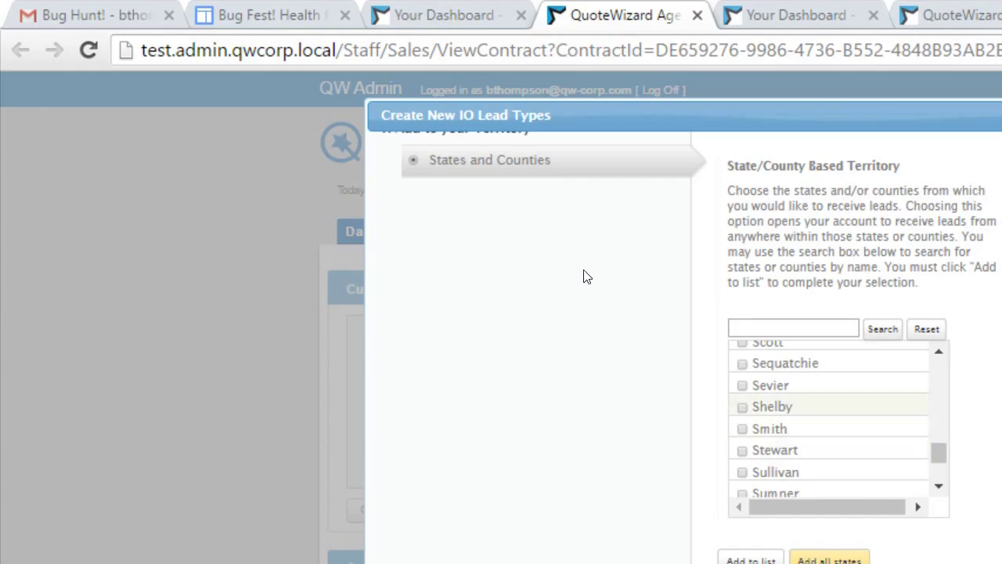
scroll(583, 276, up, 3)
Find Shelby in the Tennessee counties and scroll down to its Your Current Territory zip codes
scroll(583, 276, down, 3)
scroll(583, 276, down, 3)
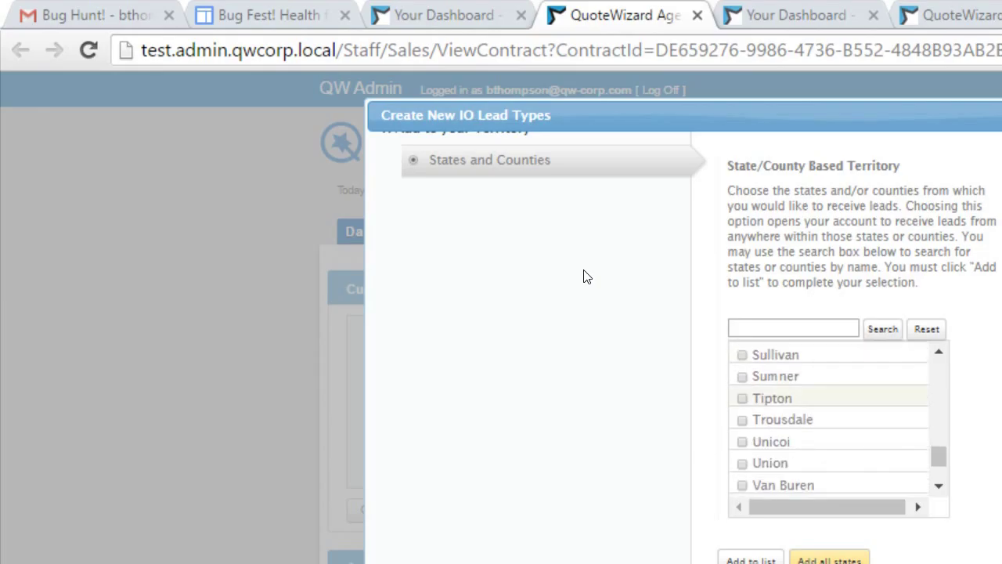
scroll(586, 277, up, 3)
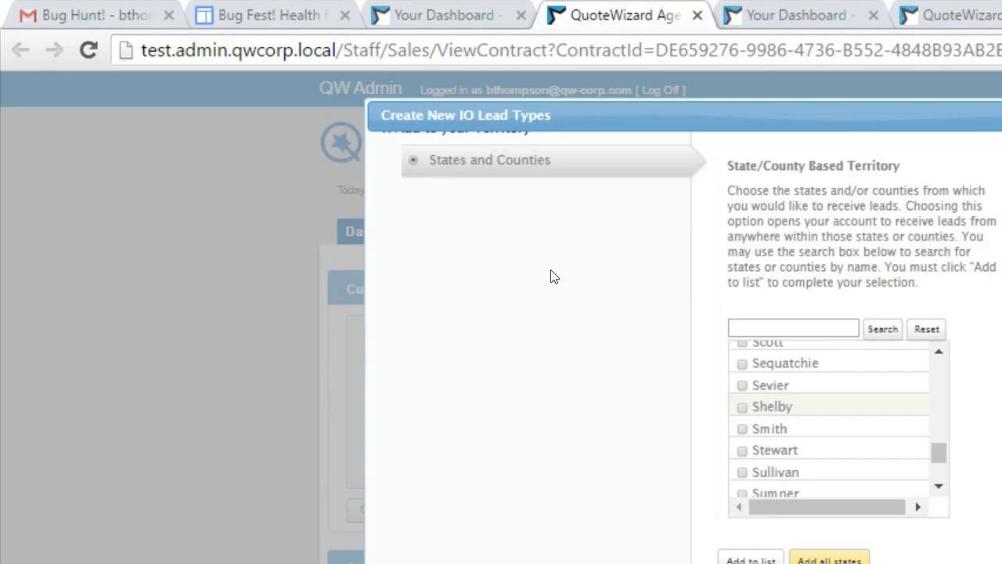
scroll(554, 276, down, 3)
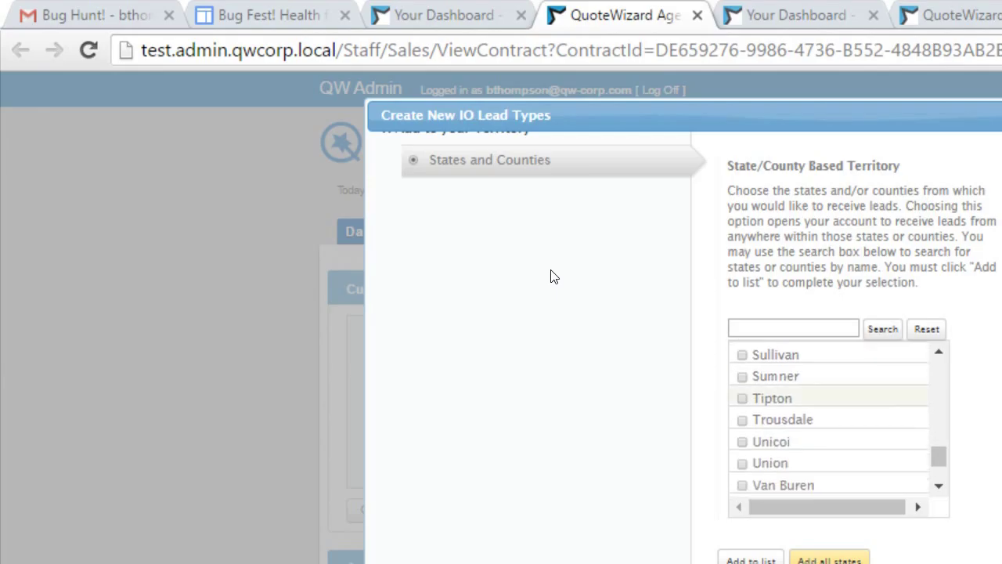
scroll(553, 275, up, 3)
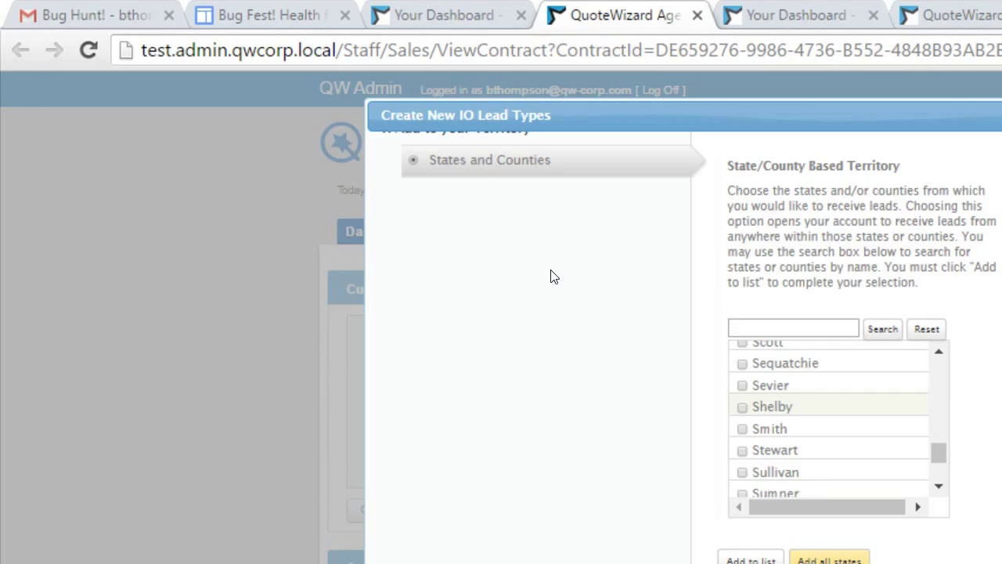
scroll(830, 407, down, 3)
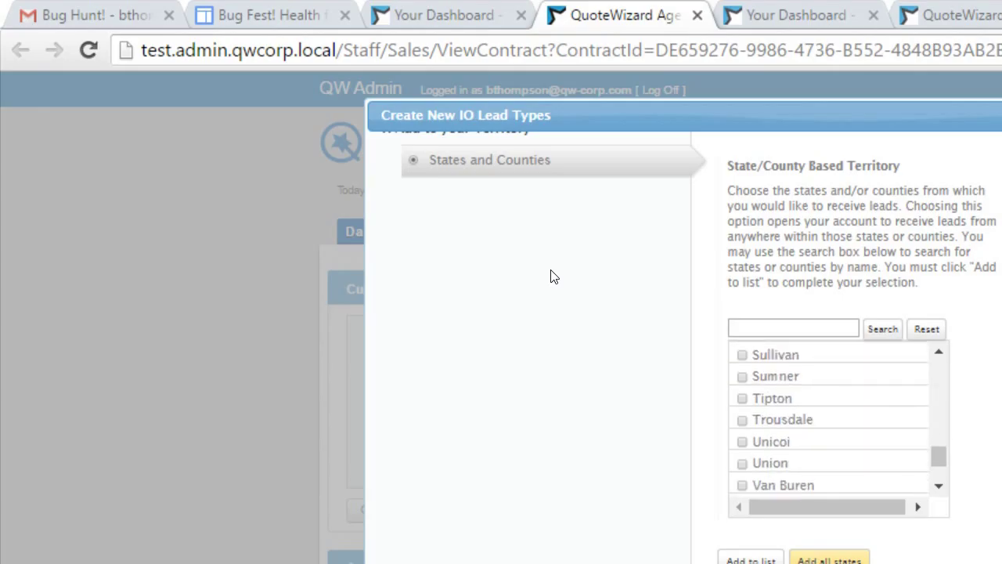
scroll(830, 406, up, 3)
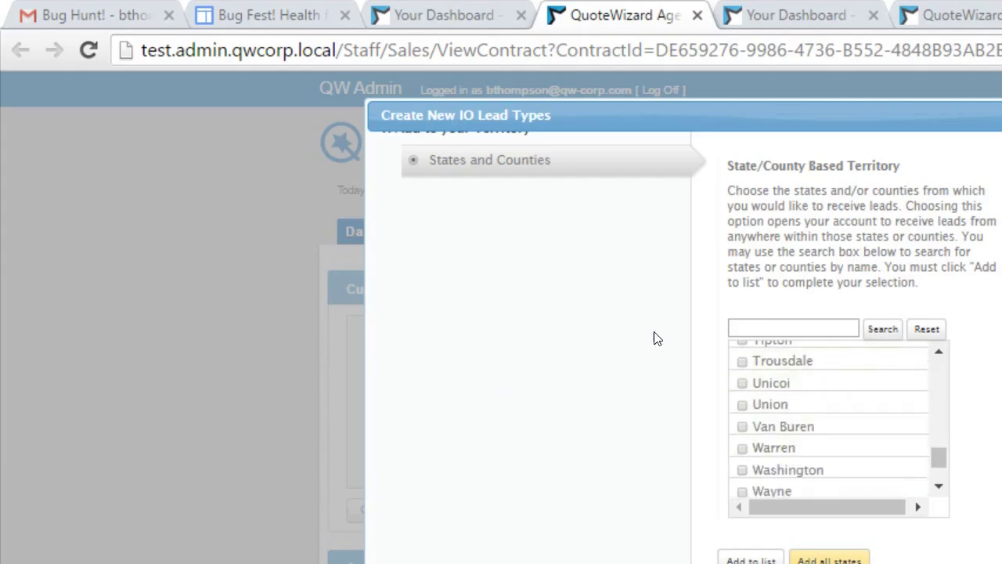
scroll(740, 388, down, 2)
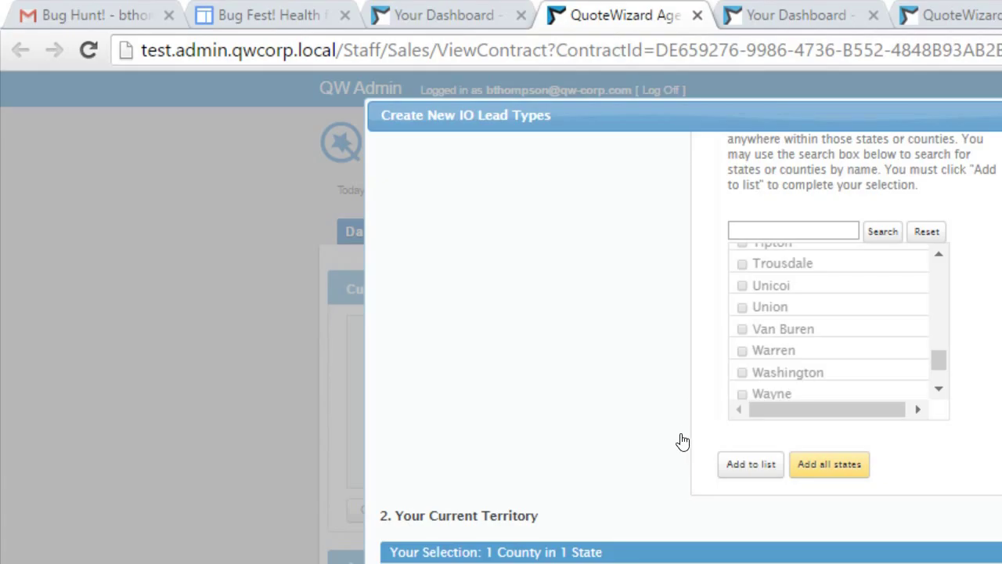
scroll(682, 302, down, 5)
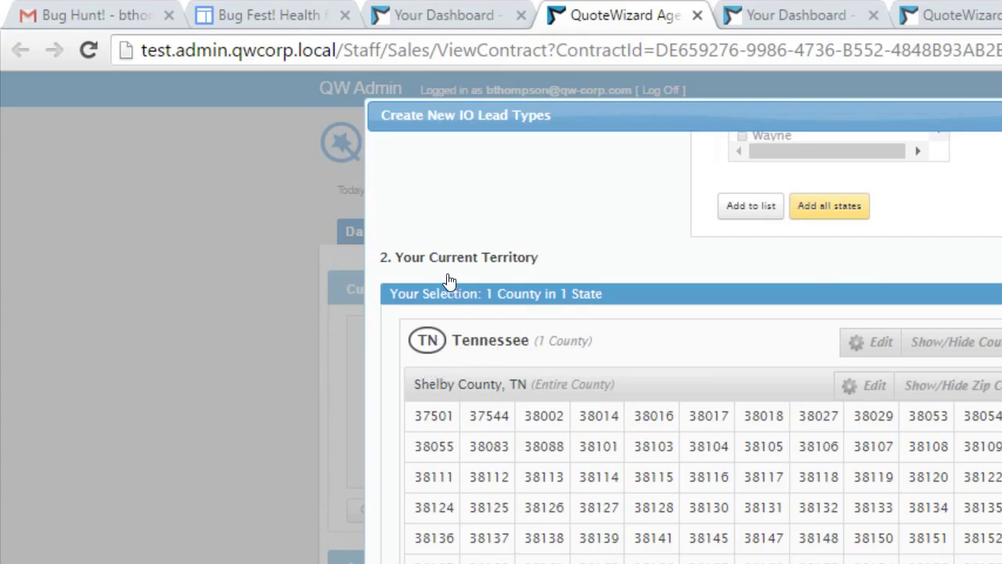
Review the Shelby County, TN zip-code table and continue to Availability
scroll(448, 282, down, 3)
scroll(449, 280, up, 3)
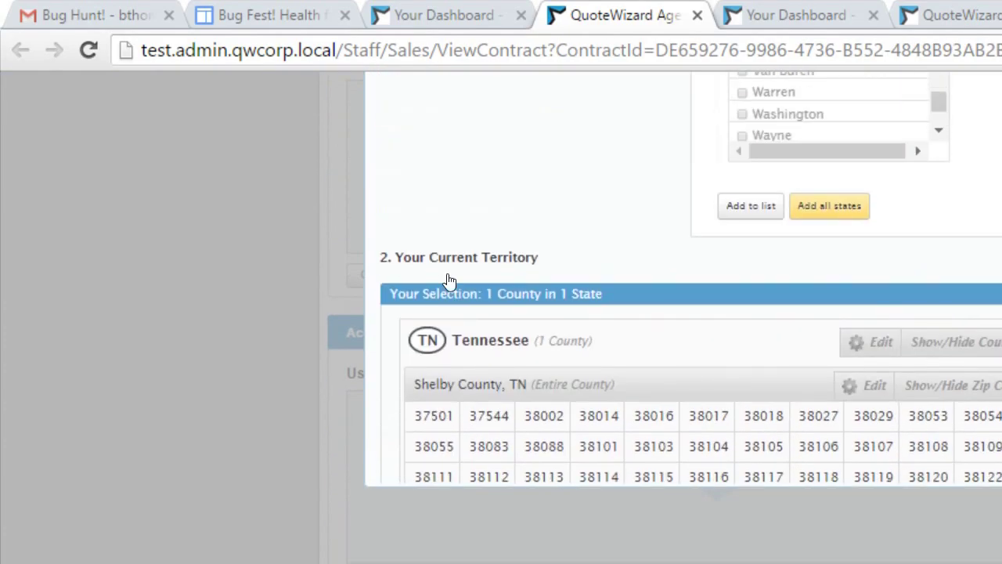
scroll(460, 267, down, 2)
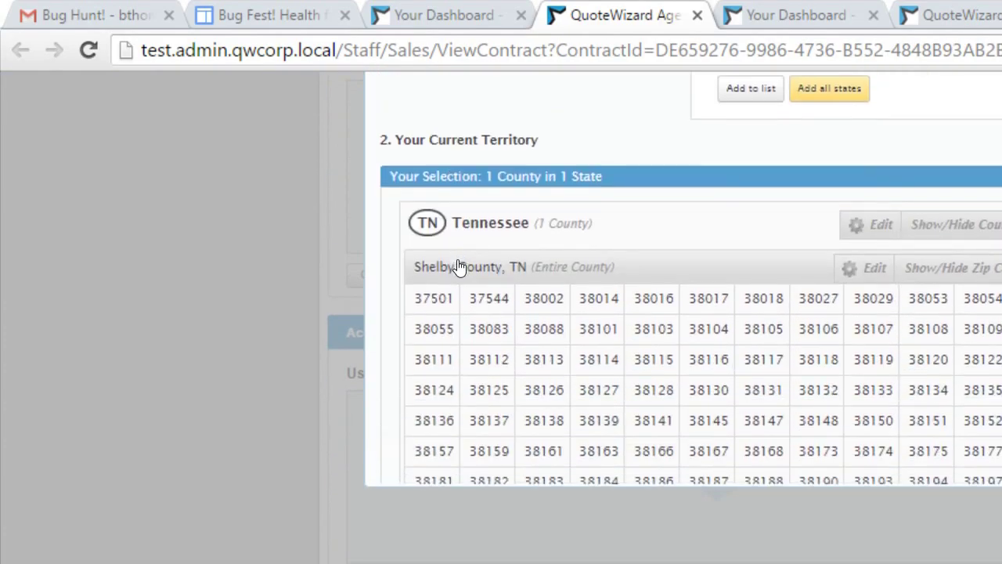
scroll(460, 267, down, 2)
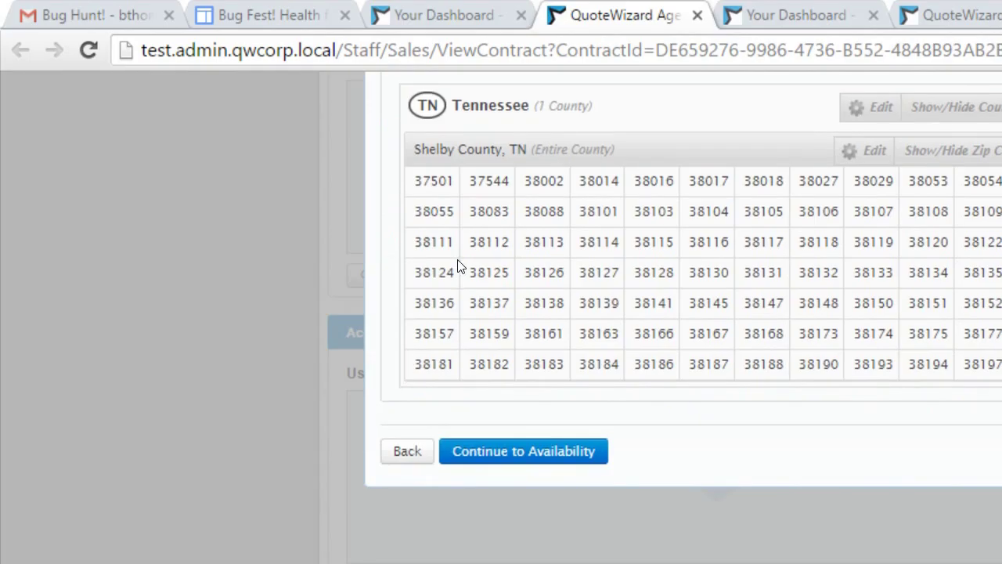
scroll(424, 226, up, 2)
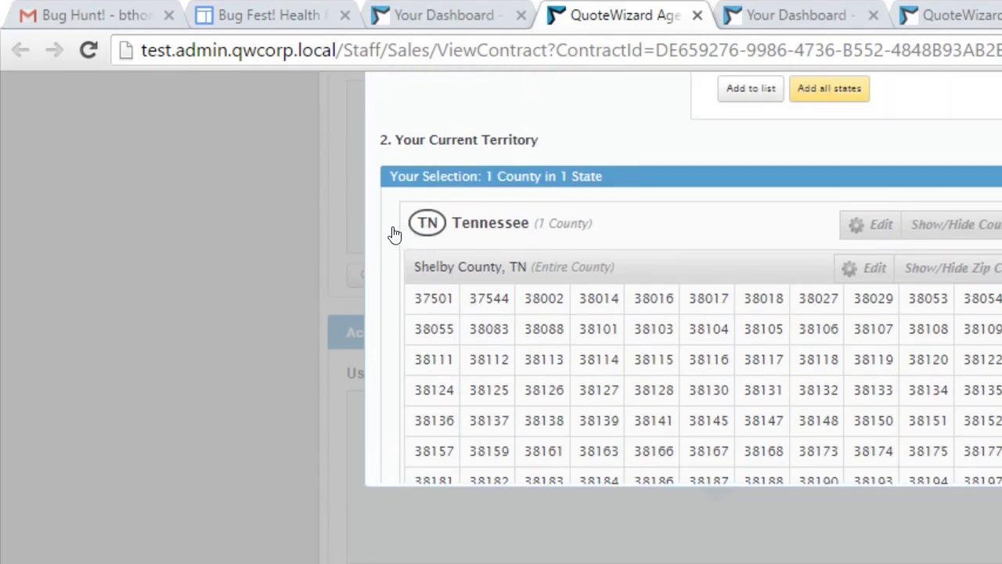
scroll(393, 235, down, 4)
key(Return)
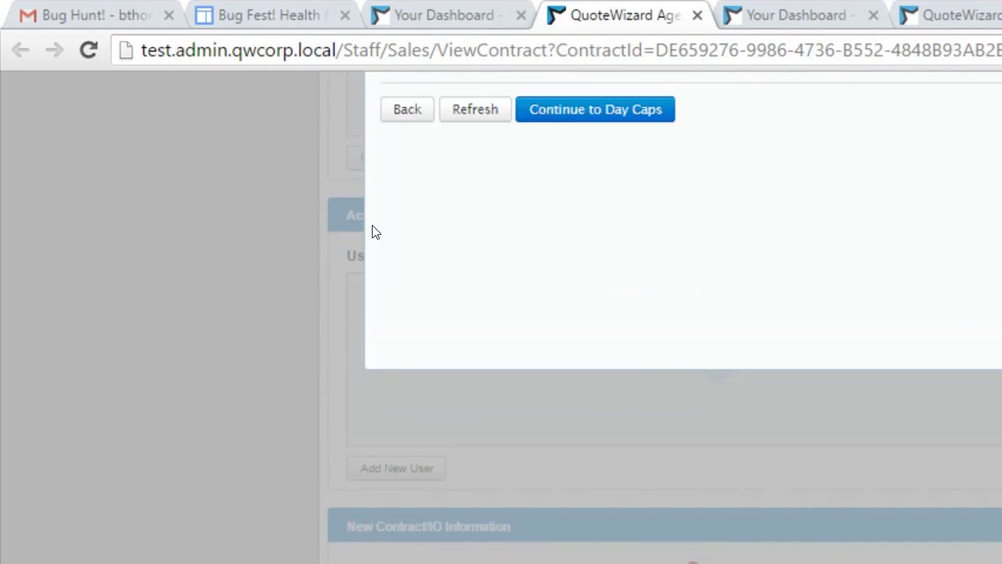
Pass Availability and the Week/Day Caps left at No Cap, reaching Delivery
scroll(471, 191, up, 3)
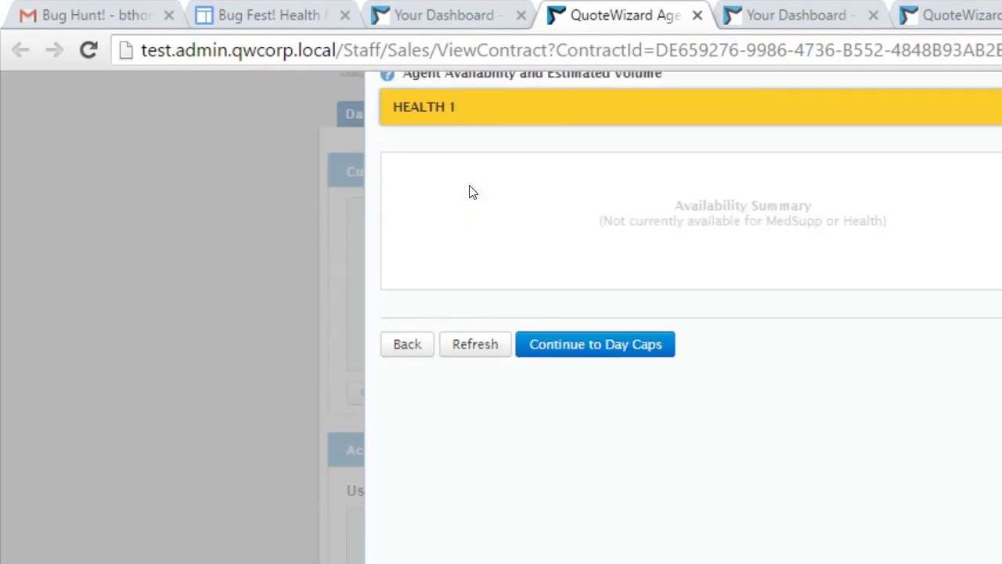
scroll(447, 235, up, 2)
key(Return)
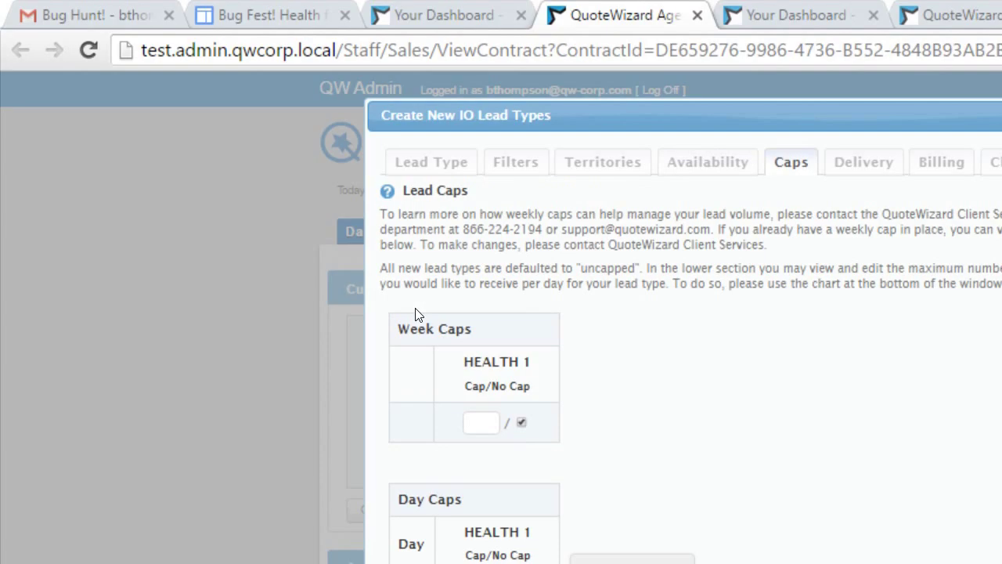
scroll(434, 268, down, 5)
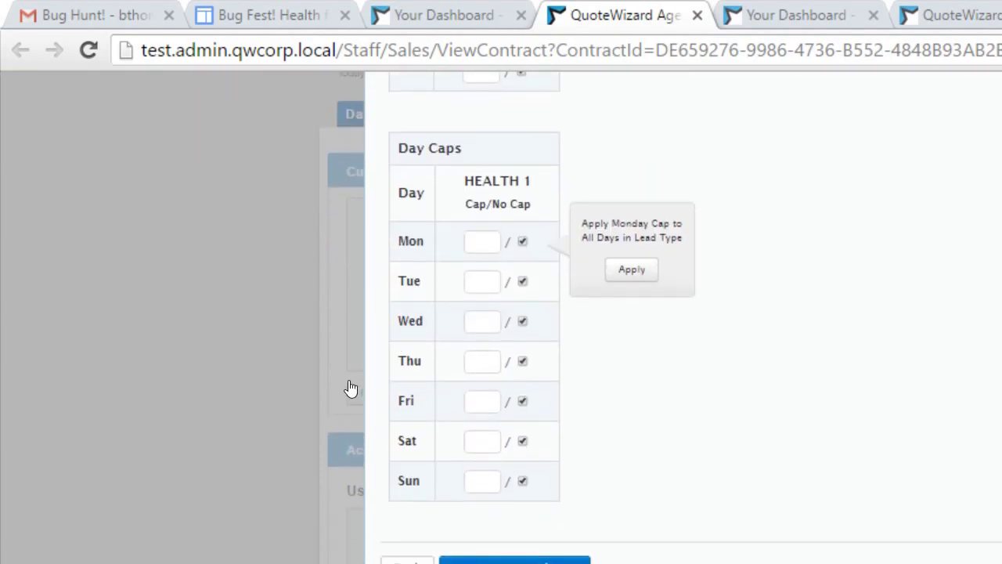
key(Return)
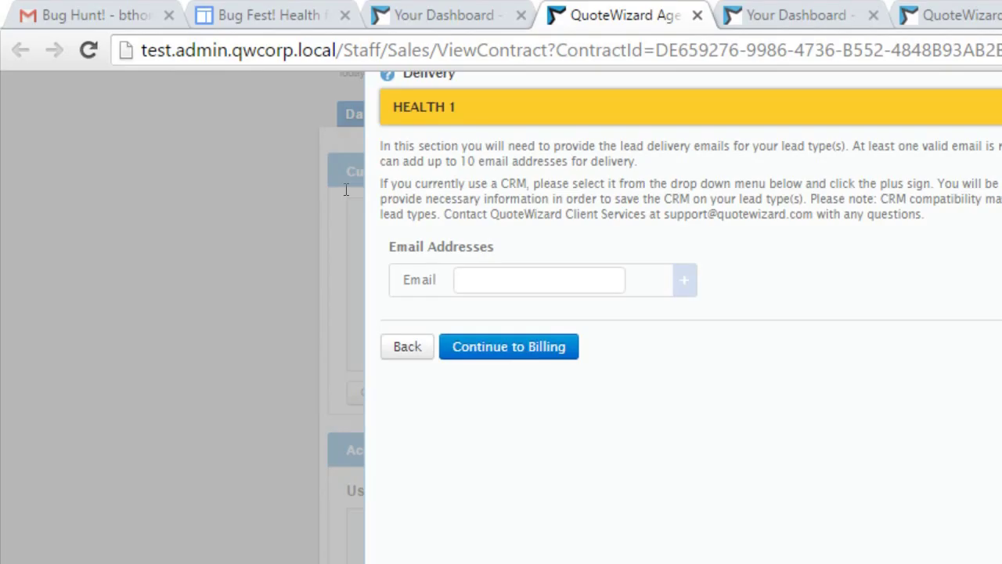
Enter the lead delivery e-mail address, fixing typos, and continue to Billing
key(Tab)
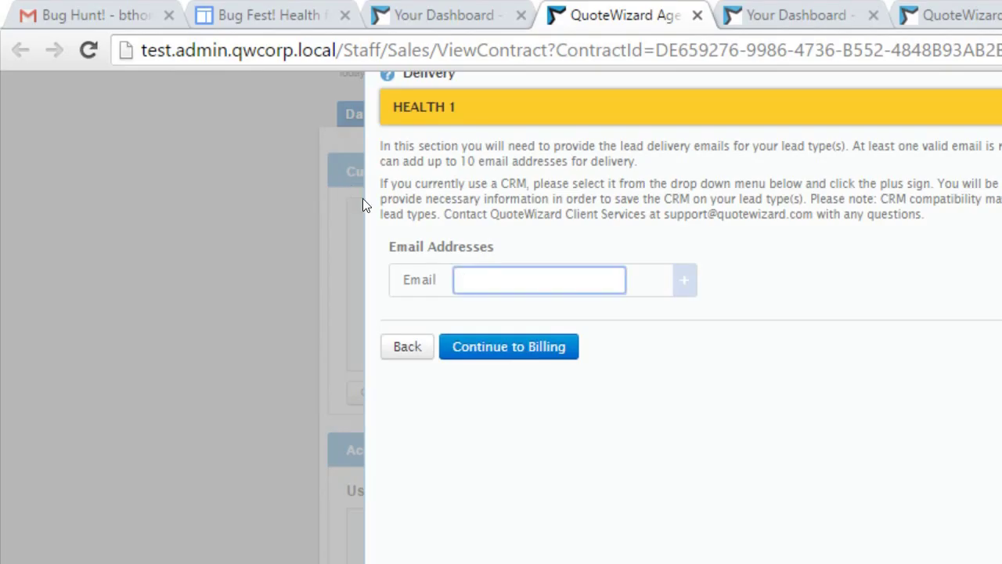
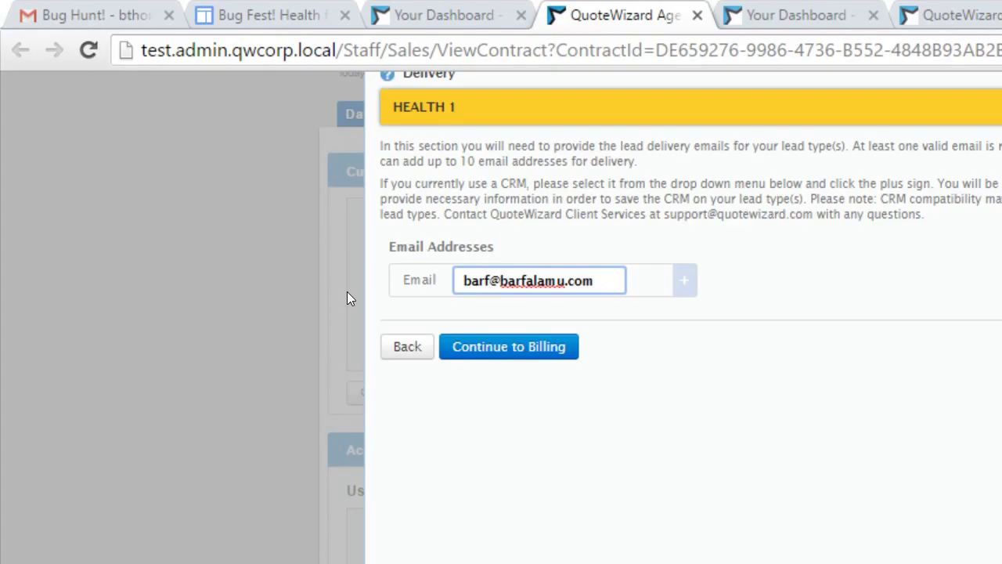
key(Return)
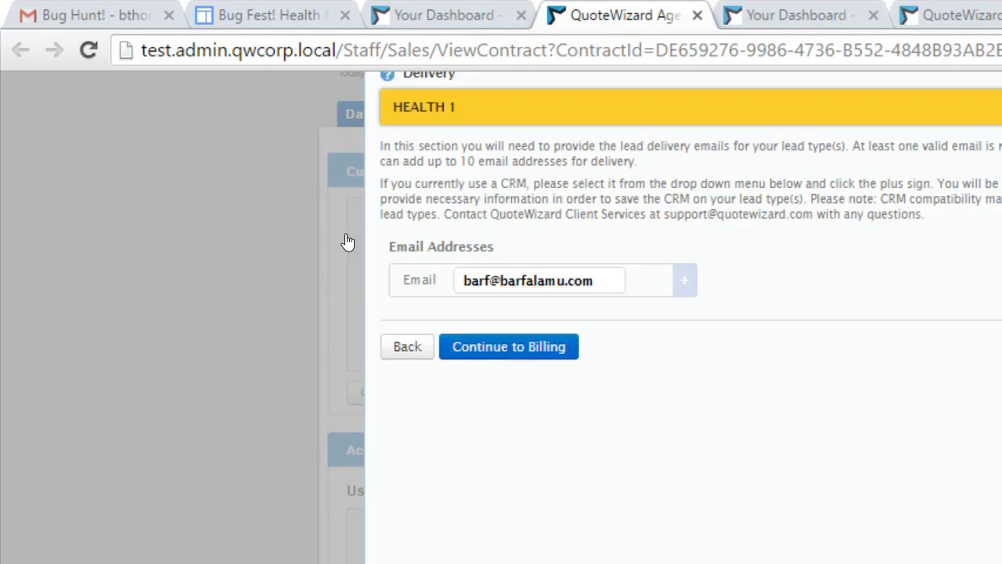
scroll(419, 368, up, 2)
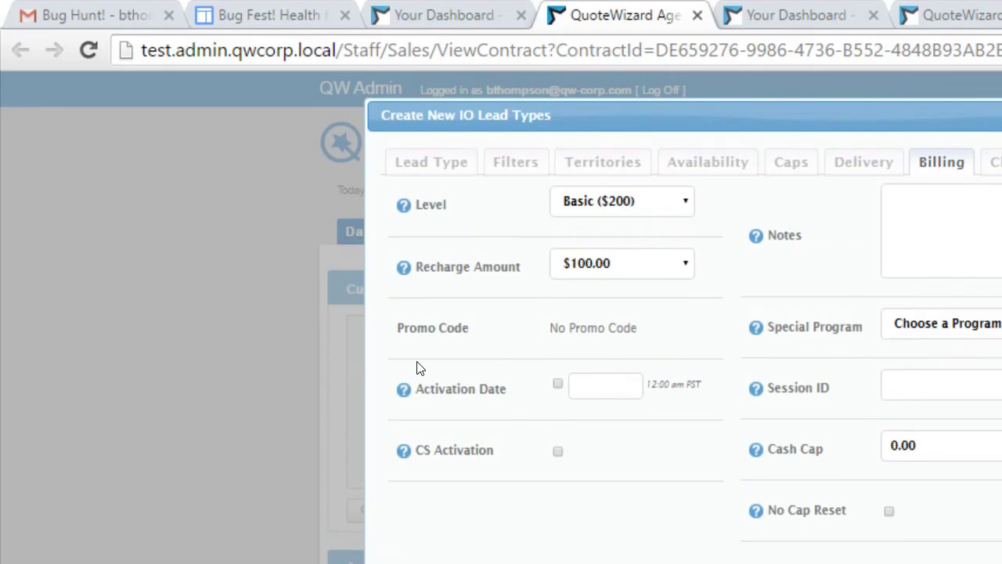
Go on to client details and set First Name, Last Name and Fullname to 'e'
key(Return)
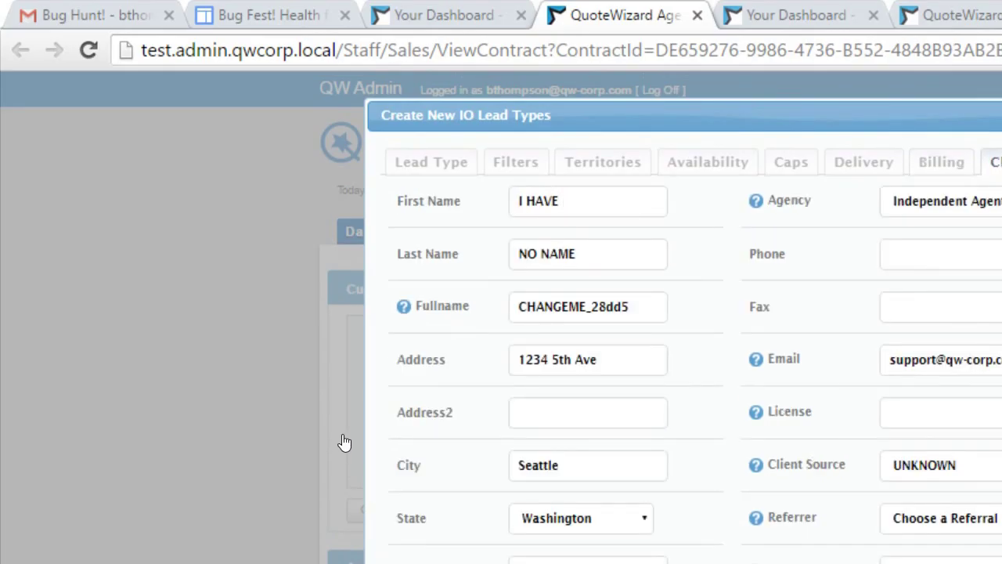
key(ctrl+shift+Left)
key(ctrl+shift+Left)
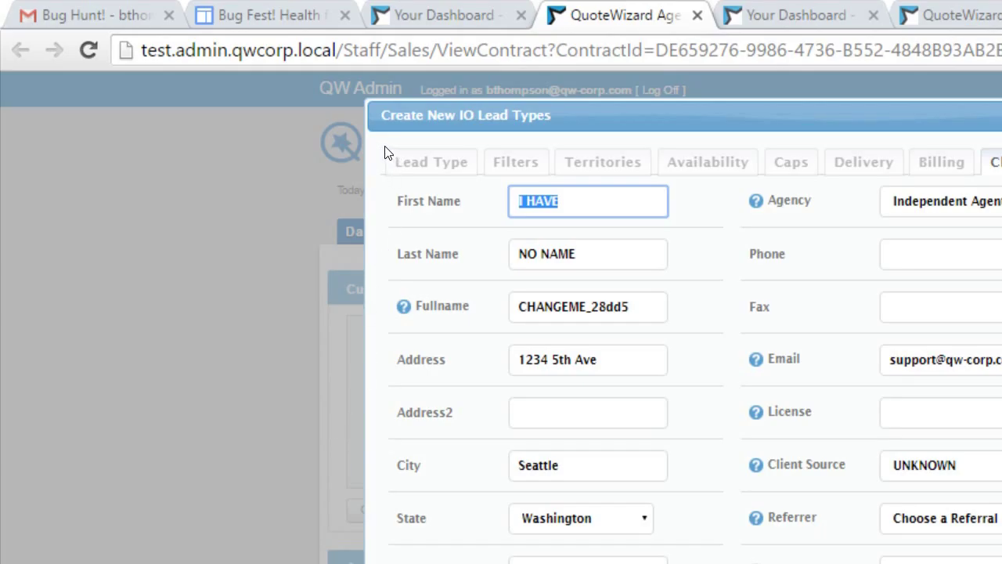
text(e)
key(Tab)
text(e)
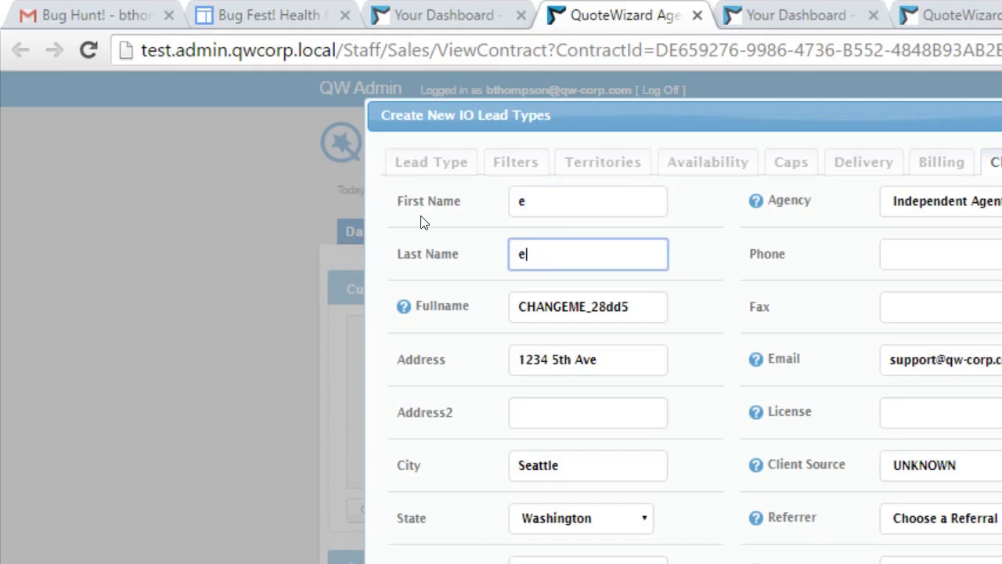
key(Tab)
text(e)
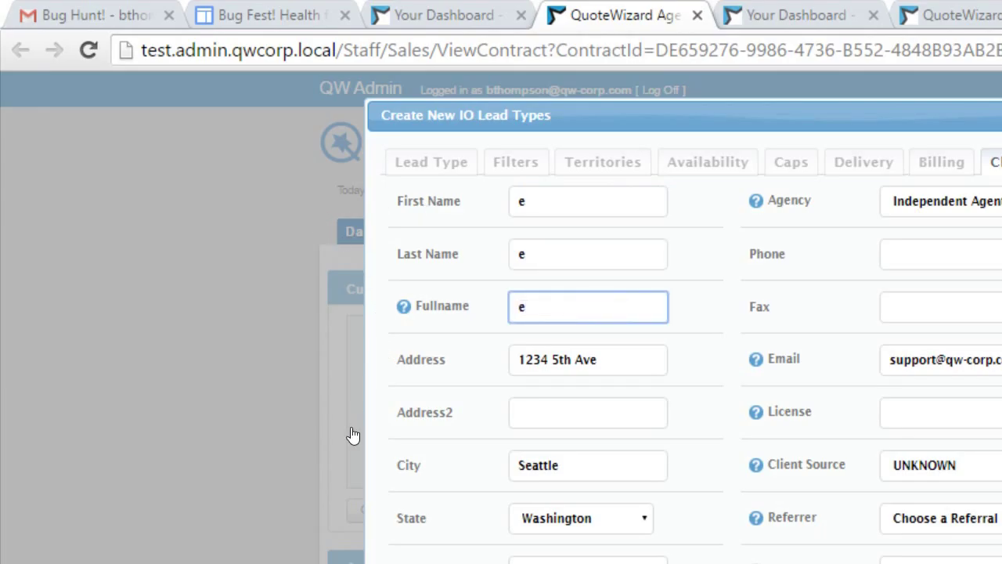
key(Tab)
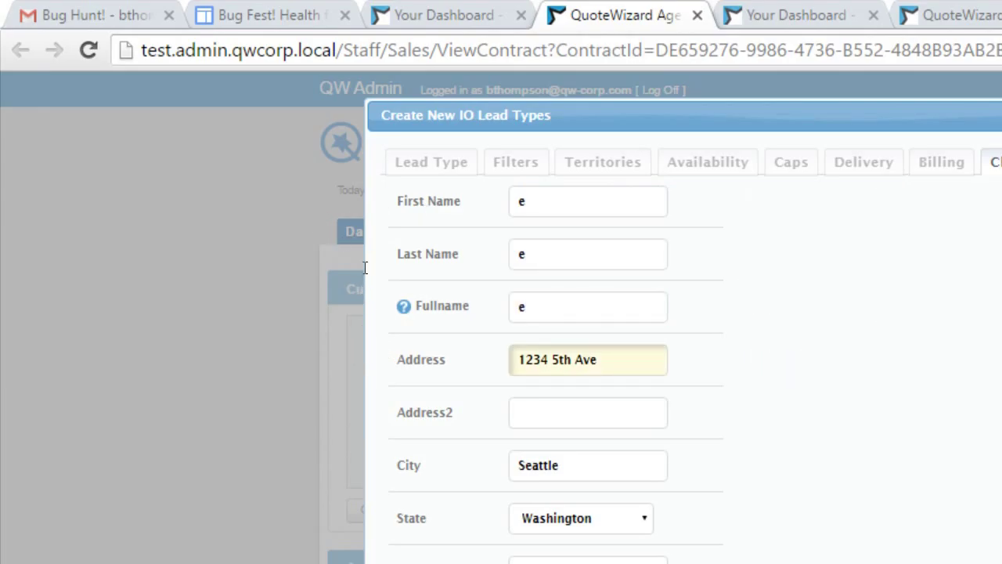
Replace the address with 'e' and enter the ten-digit phone number
key(ctrl+shift+Left)
key(ctrl+shift+Left)
key(ctrl+shift+Left)
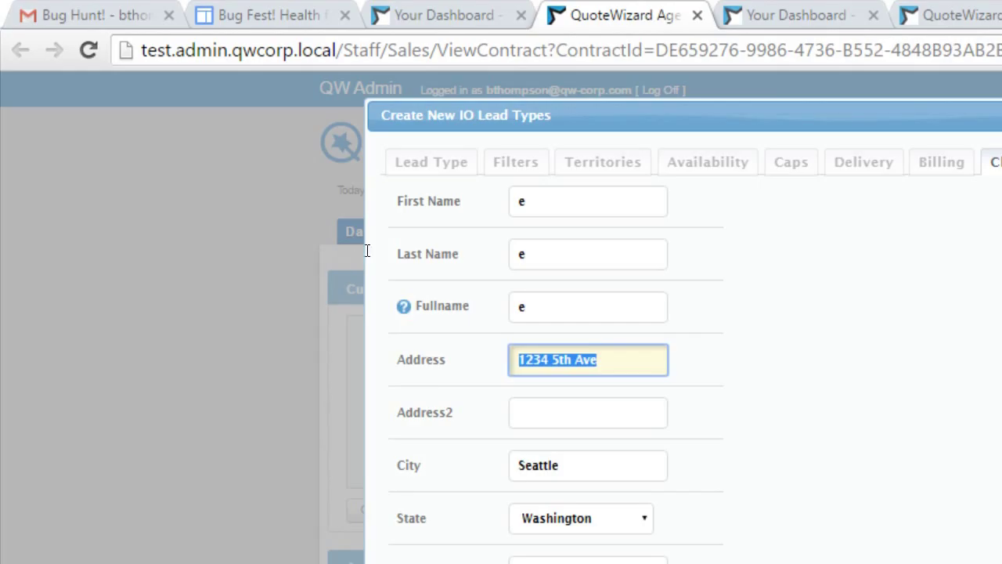
text(e)
scroll(418, 230, down, 3)
scroll(403, 261, down, 2)
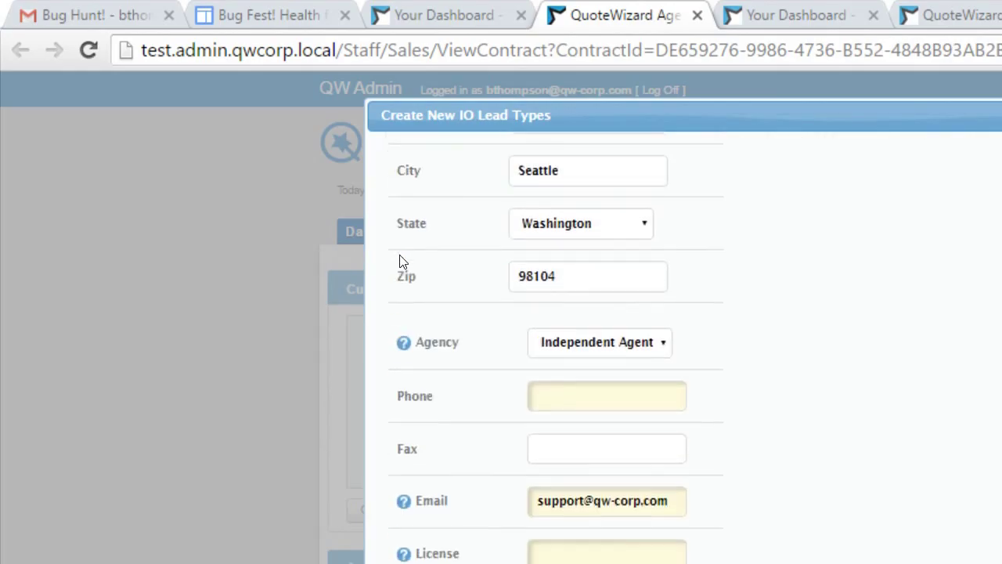
key(Tab)
key(Tab)
key(Tab)
key(Tab)
key(Tab)
key(Tab)
text(2)
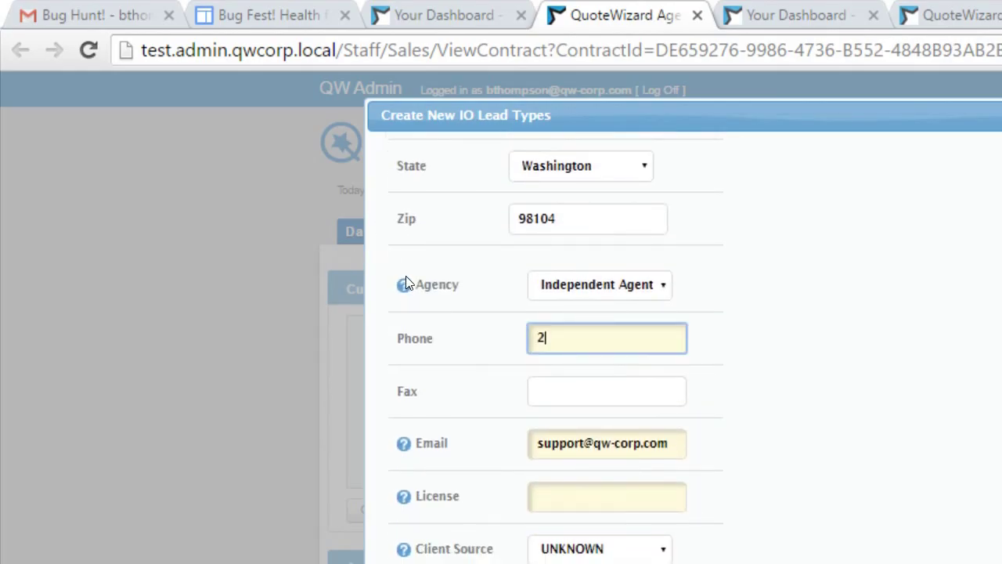
key(BackSpace)
text(1231231234)
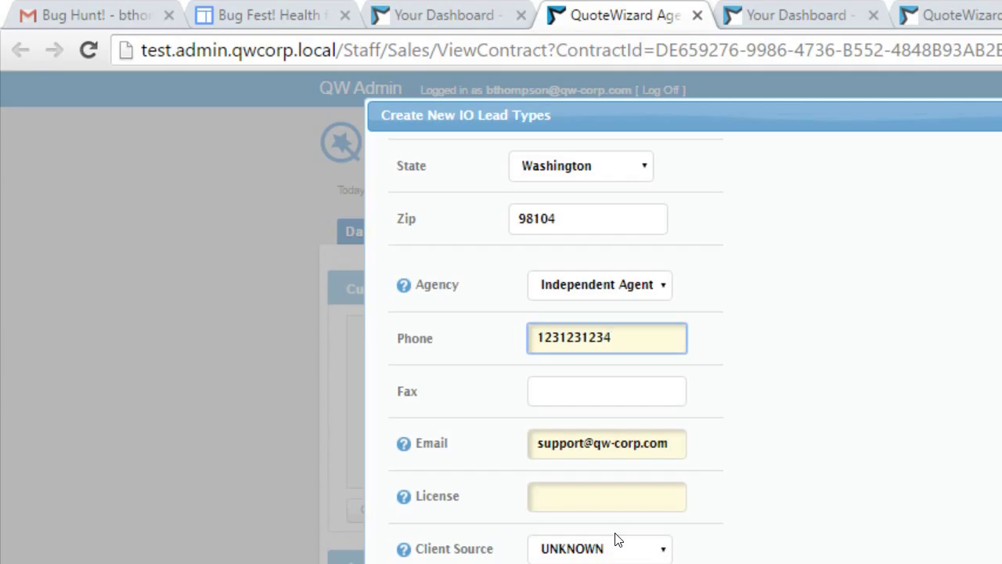
Fill in 'a' for the License and SalesForce fields
key(Tab)
key(Tab)
key(Tab)
scroll(416, 331, down, 3)
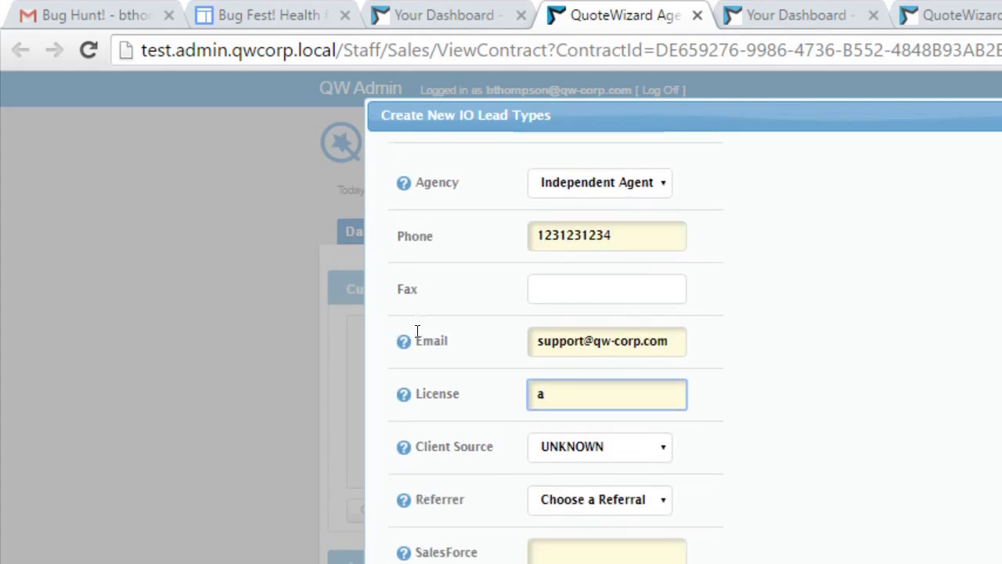
key(Tab)
key(Tab)
key(Tab)
text(a)
scroll(629, 309, down, 1)
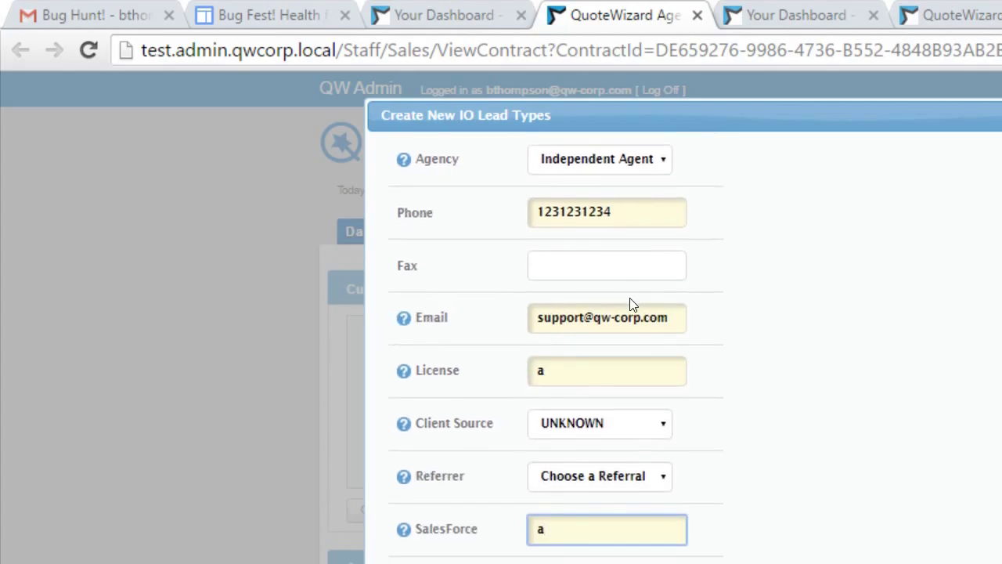
click(353, 465)
scroll(354, 465, up, 2)
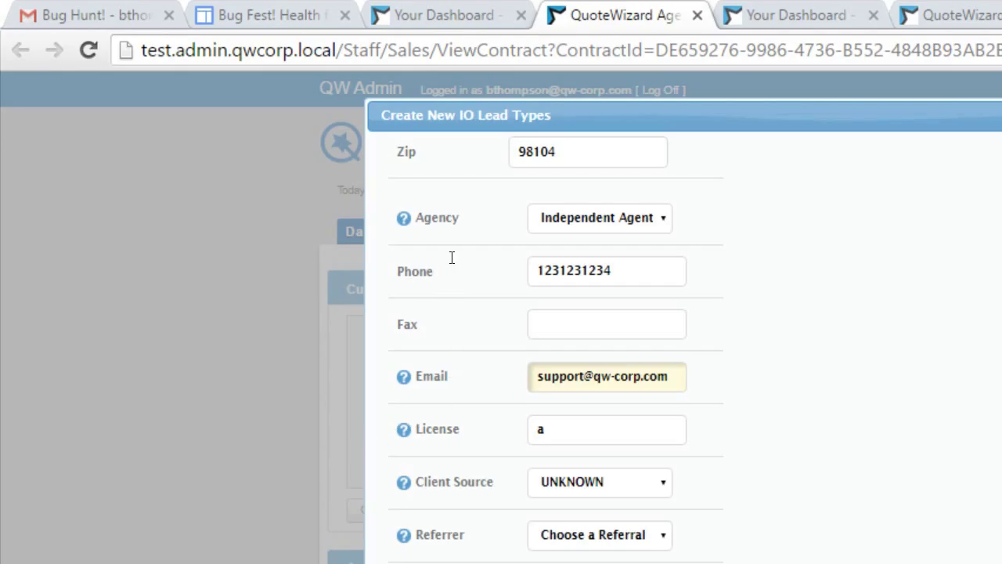
Replace the Email field's support address with the new delivery e-mail address
key(ctrl+shift+Left)
key(ctrl+shift+Left)
key(ctrl+shift+Left)
key(ctrl+shift+Left)
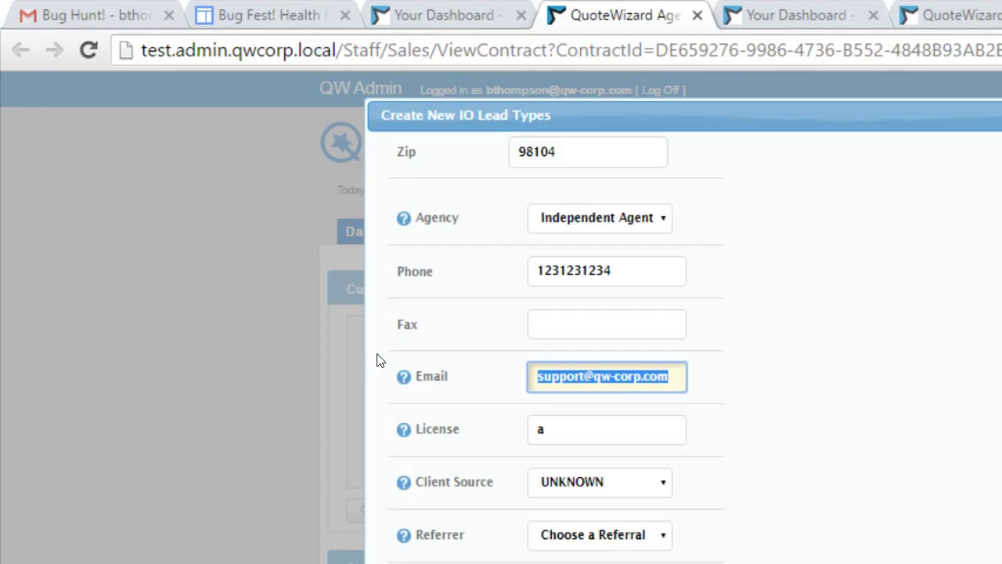
key(Tab)
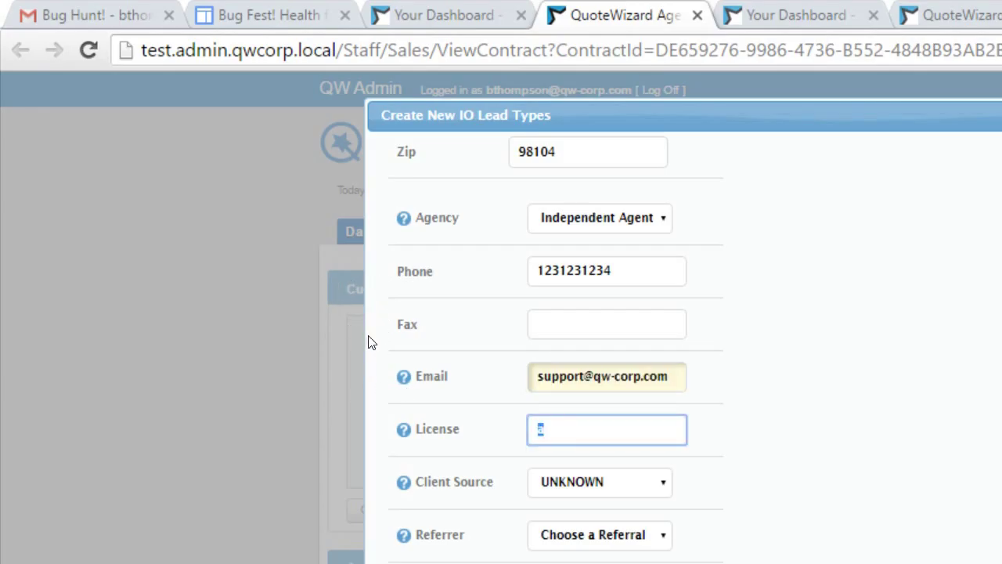
key(shift+Tab)
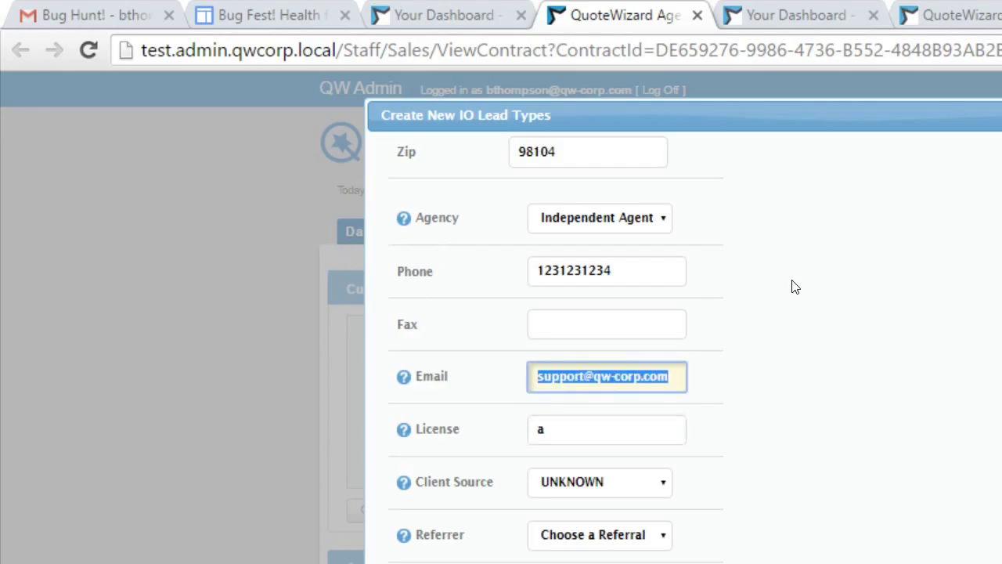
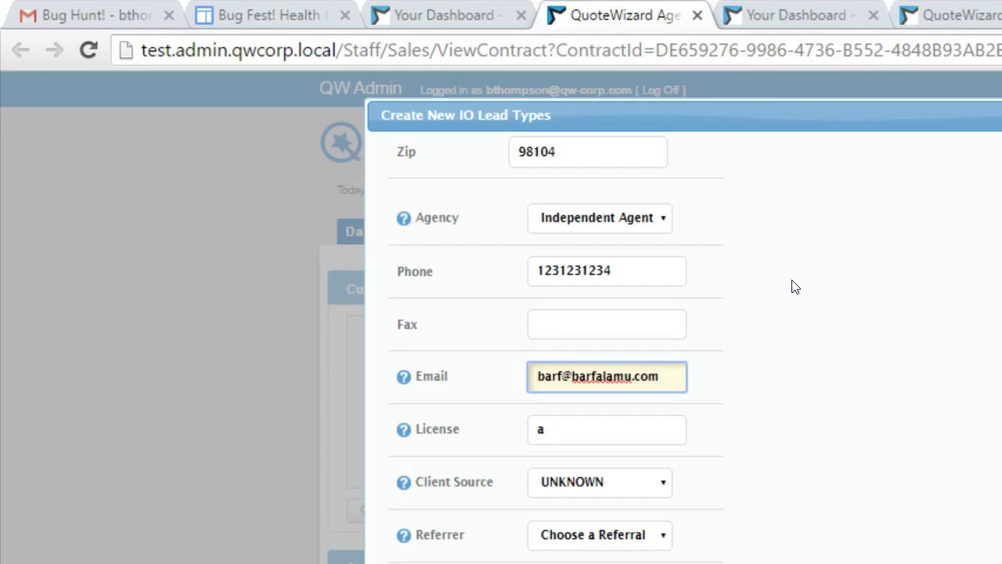
Clear the placeholder 'a' from the License field
key(ctrl+a)
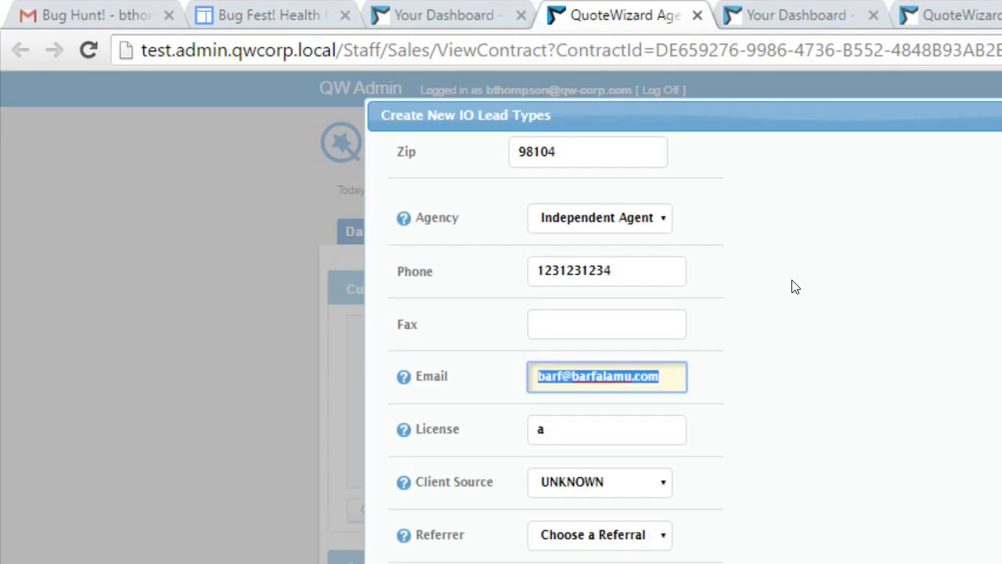
key(Tab)
key(ctrl+a)
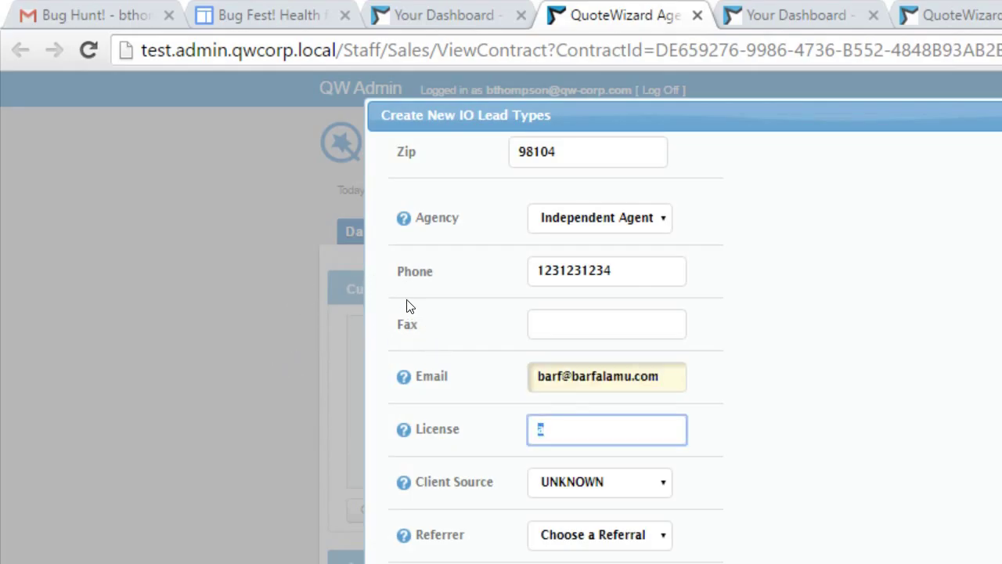
key(Menu)
key(Down)
key(Down)
key(Down)
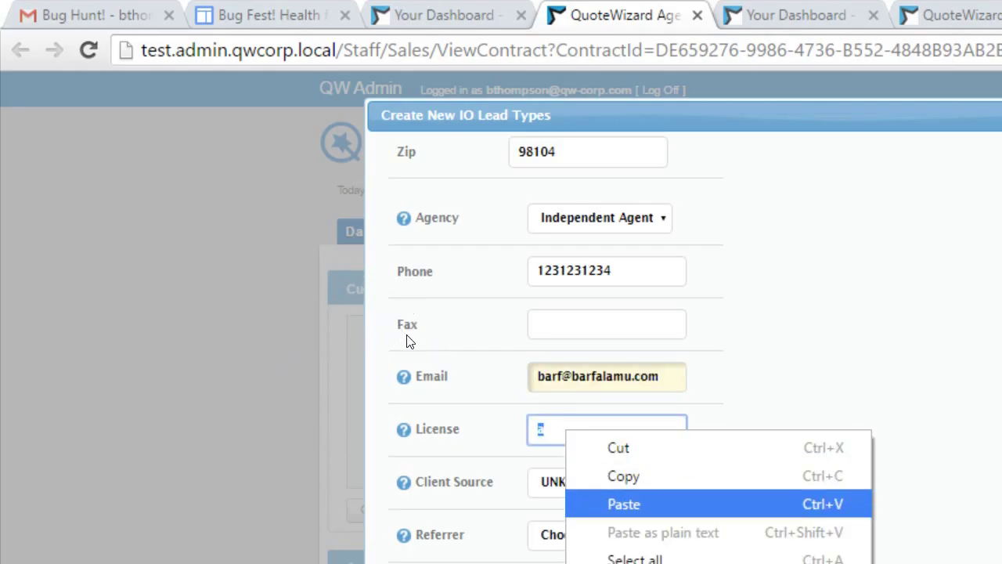
key(Return)
Copy the new e-mail address from Email and paste it into License
key(shift+Tab)
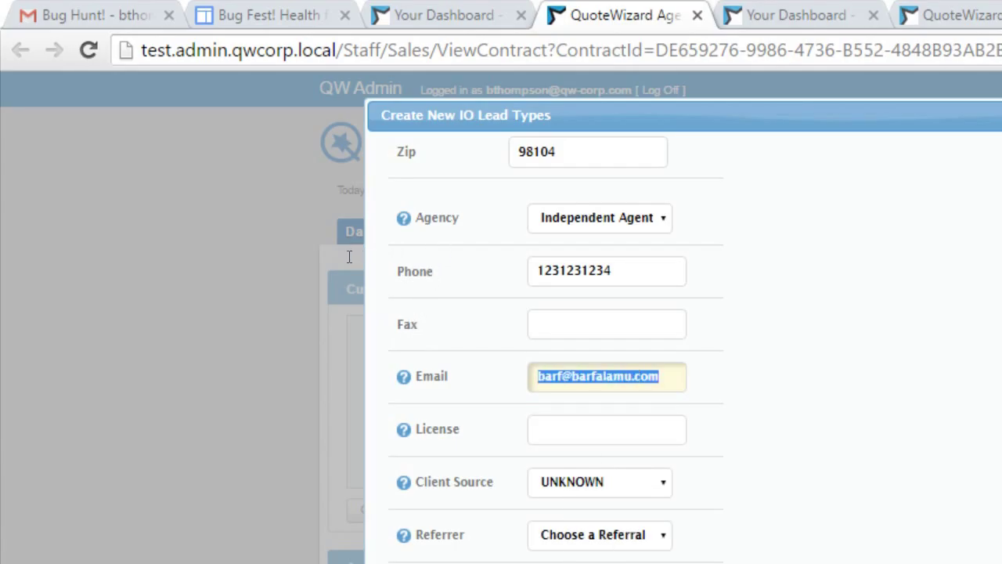
key(Menu)
key(Down)
key(Down)
key(Return)
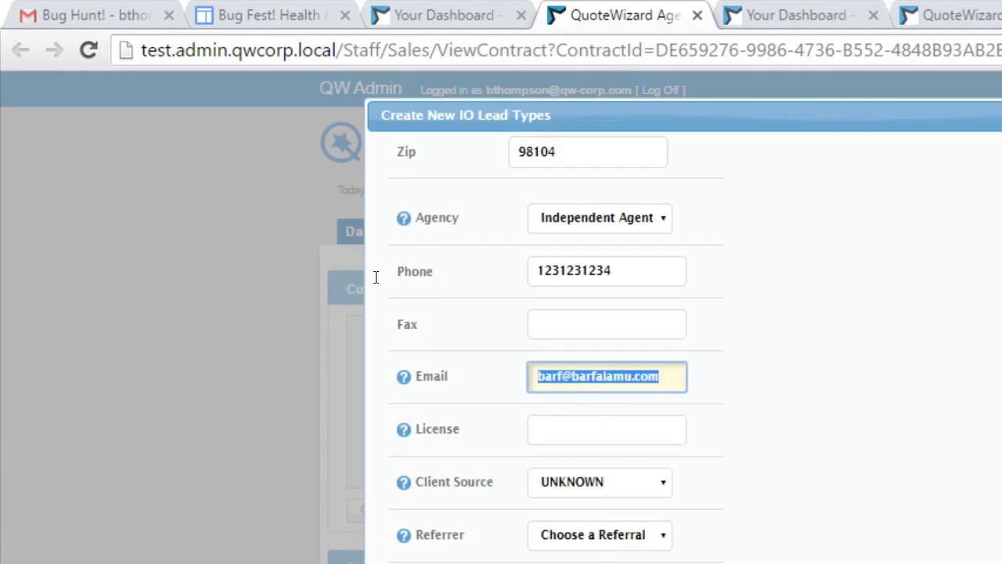
key(Tab)
key(Menu)
key(Down)
key(Down)
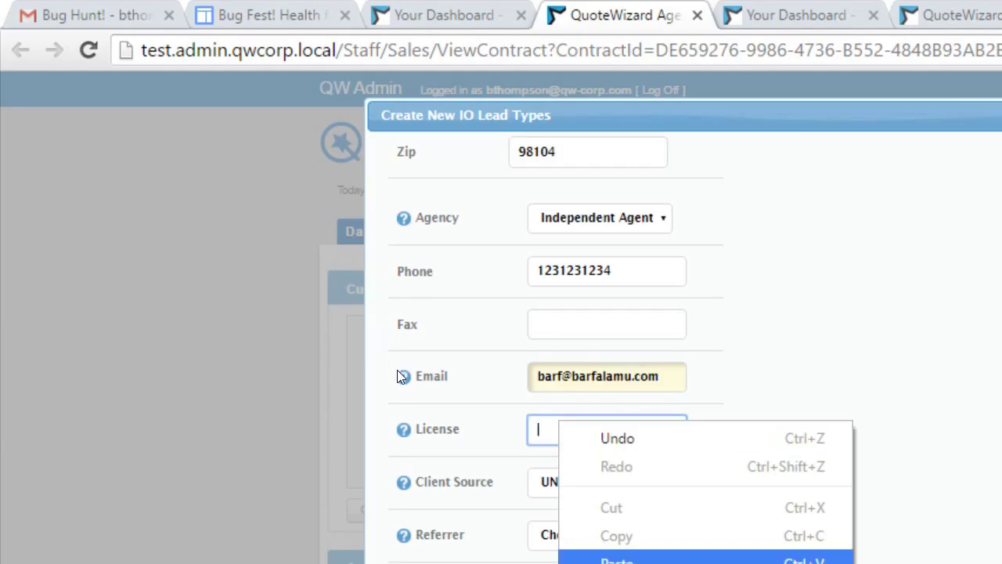
key(Return)
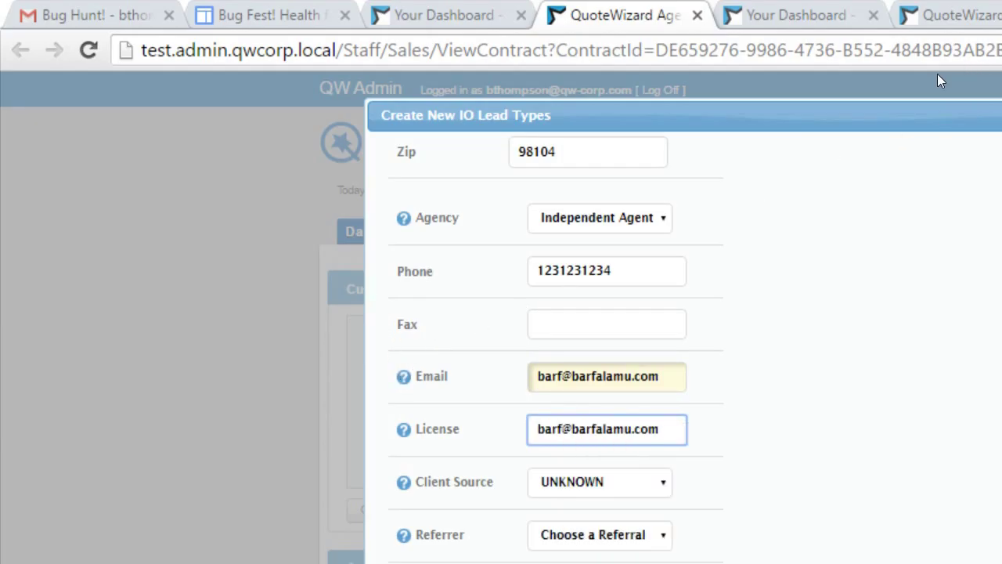
click(358, 454)
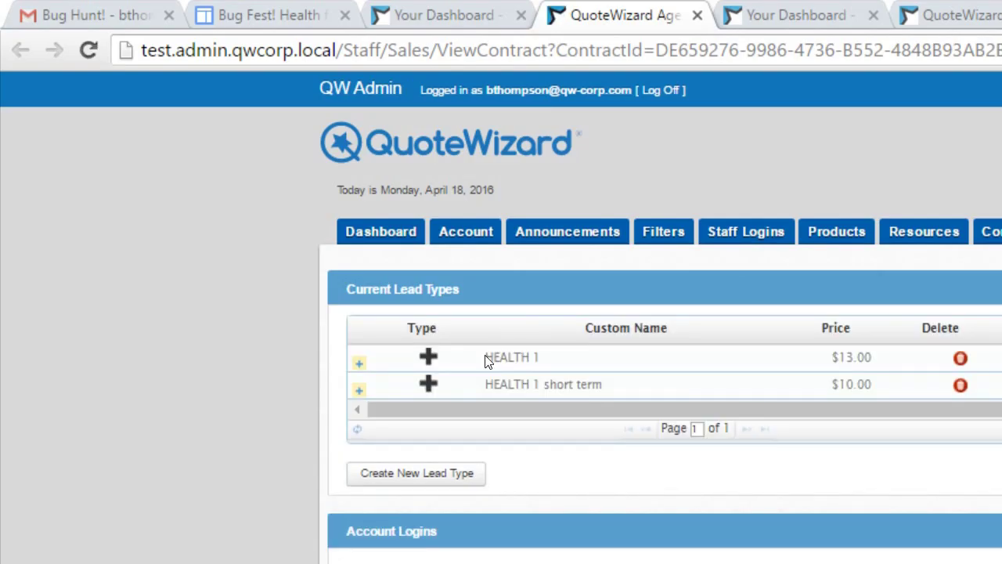
Scroll down to User Management and start adding a new user login
scroll(463, 388, down, 6)
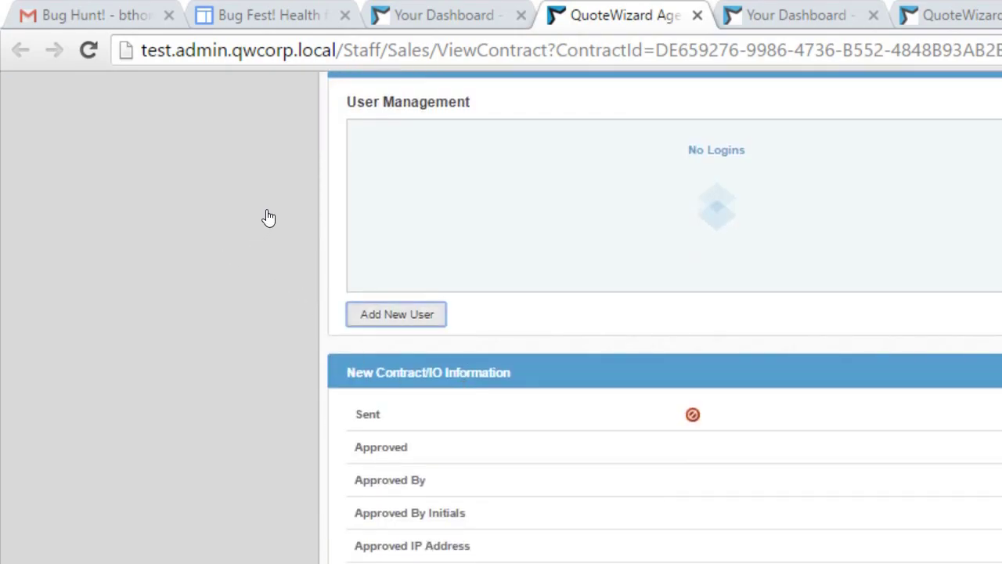
key(Return)
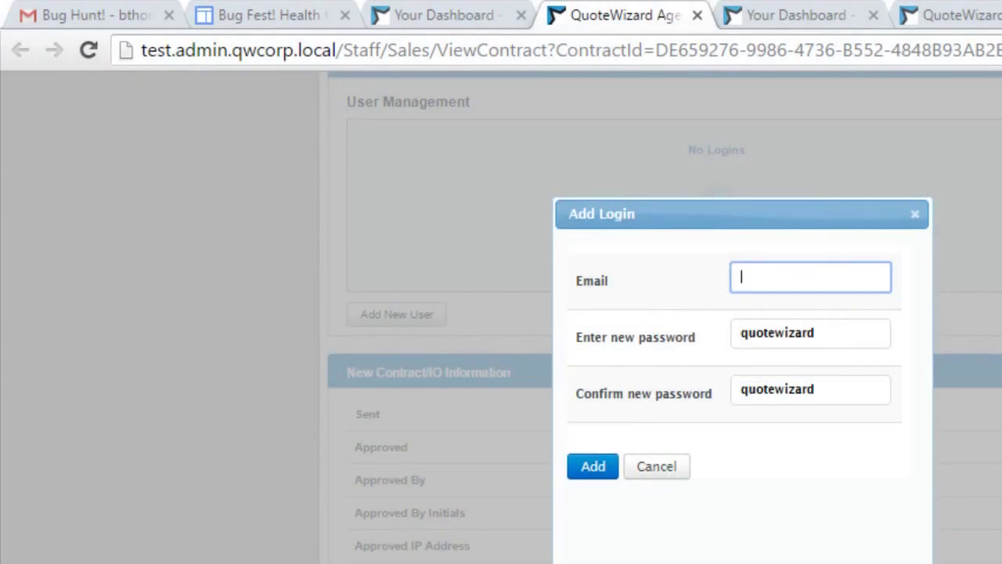
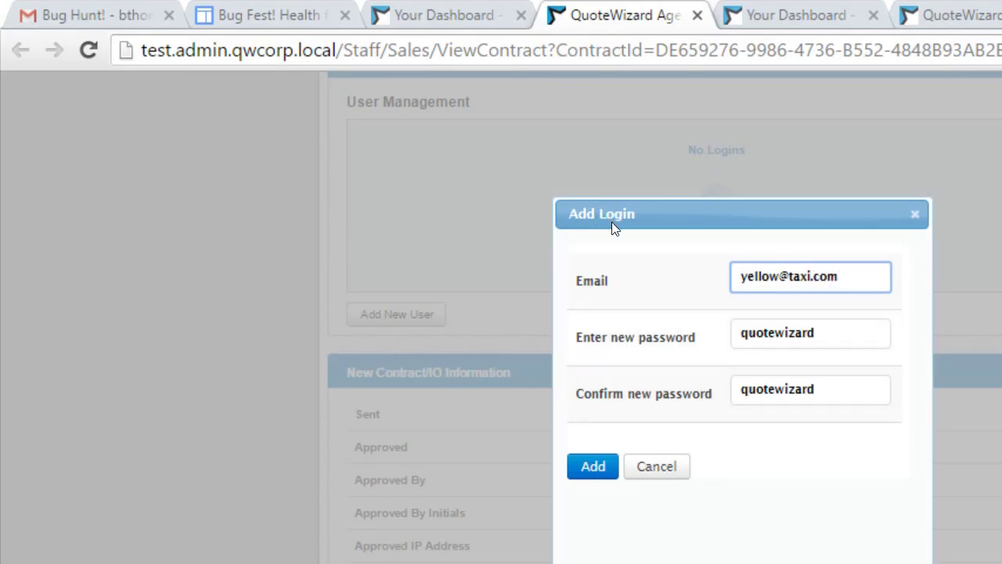
Enter the new agent's e-mail address in the Email field
key(Tab)
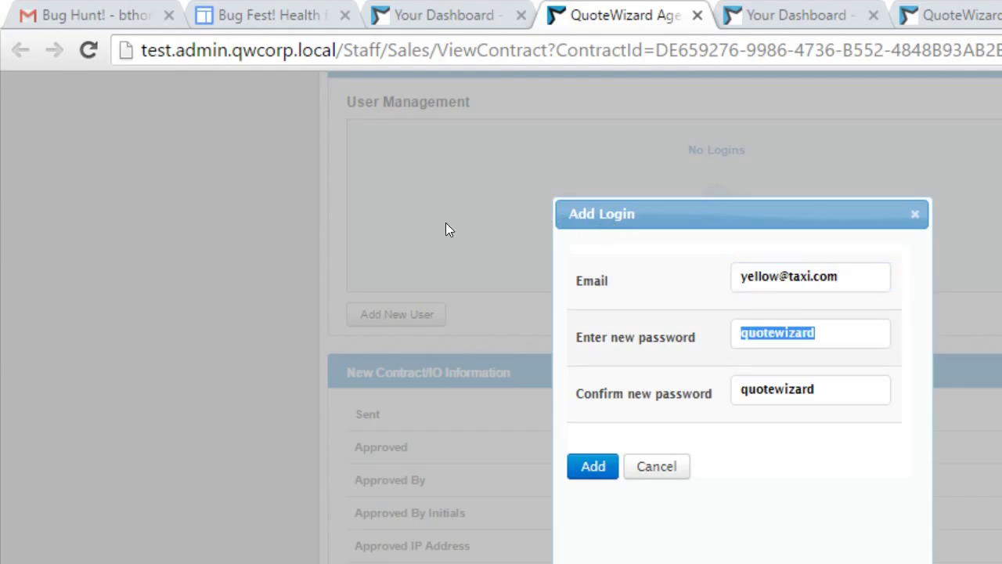
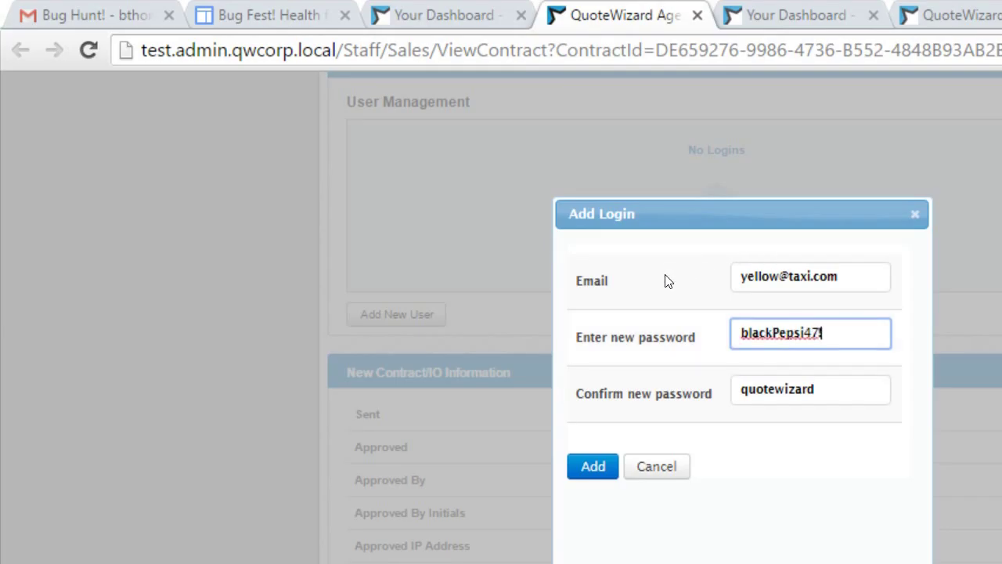
Enter the custom password in both password fields and add the new login
key(Tab)
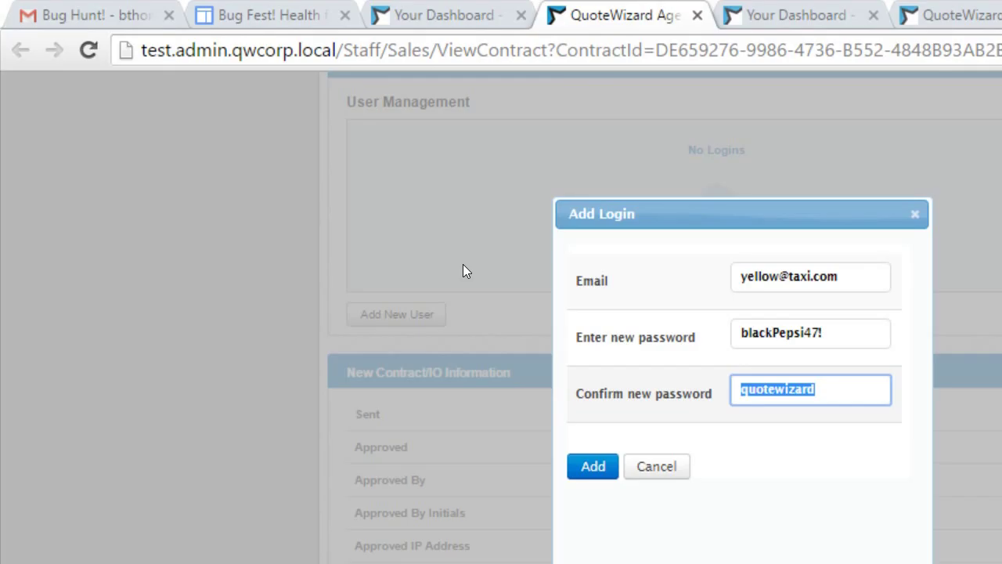
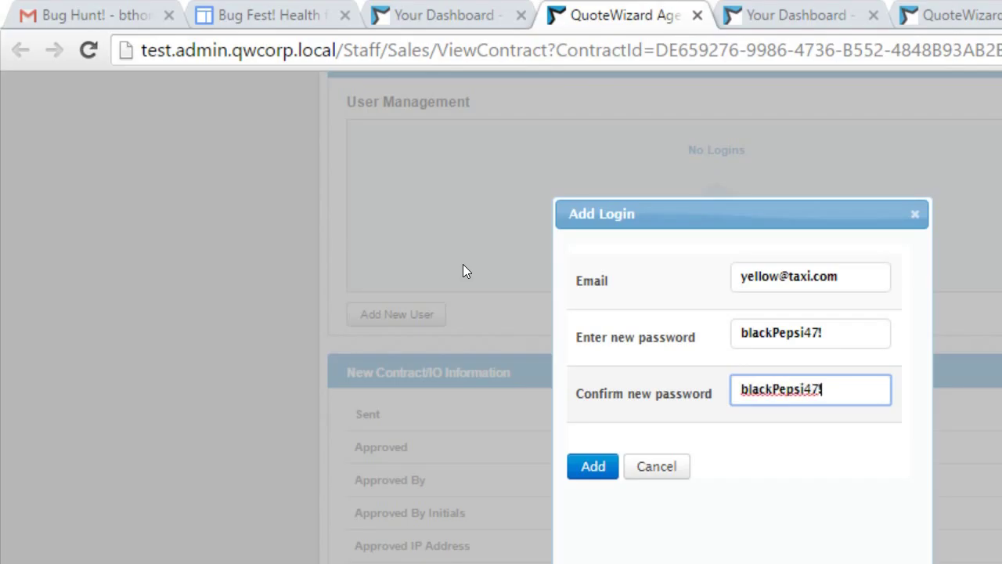
key(Tab)
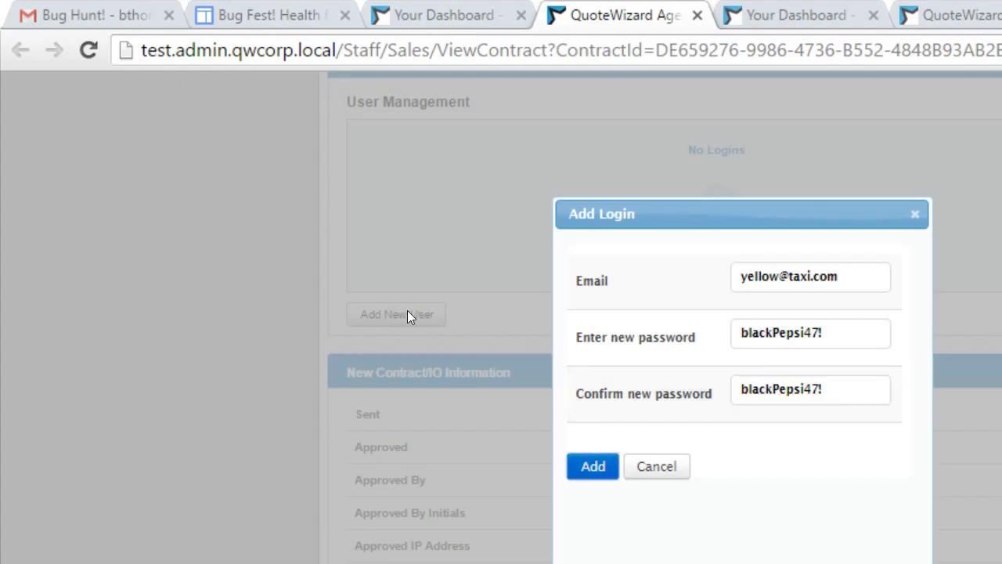
key(Return)
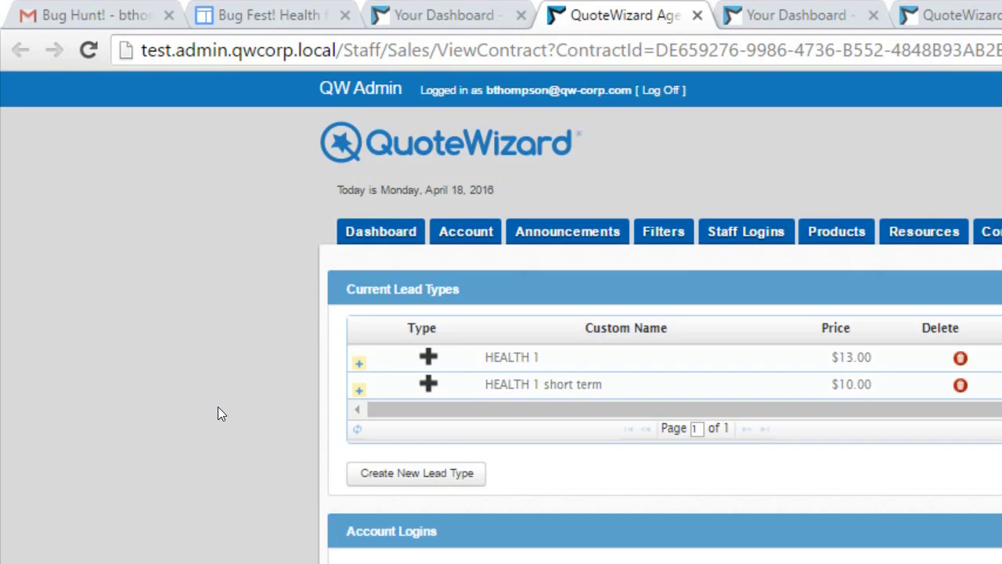
Check the updated logins list and send the contract to the new agent
scroll(218, 407, down, 5)
scroll(216, 415, up, 5)
scroll(241, 397, down, 8)
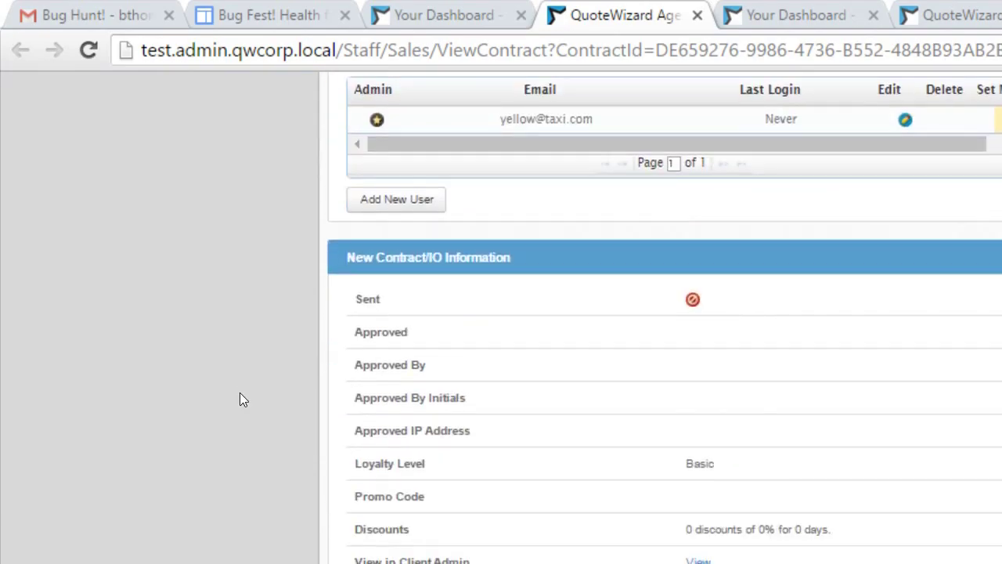
key(Return)
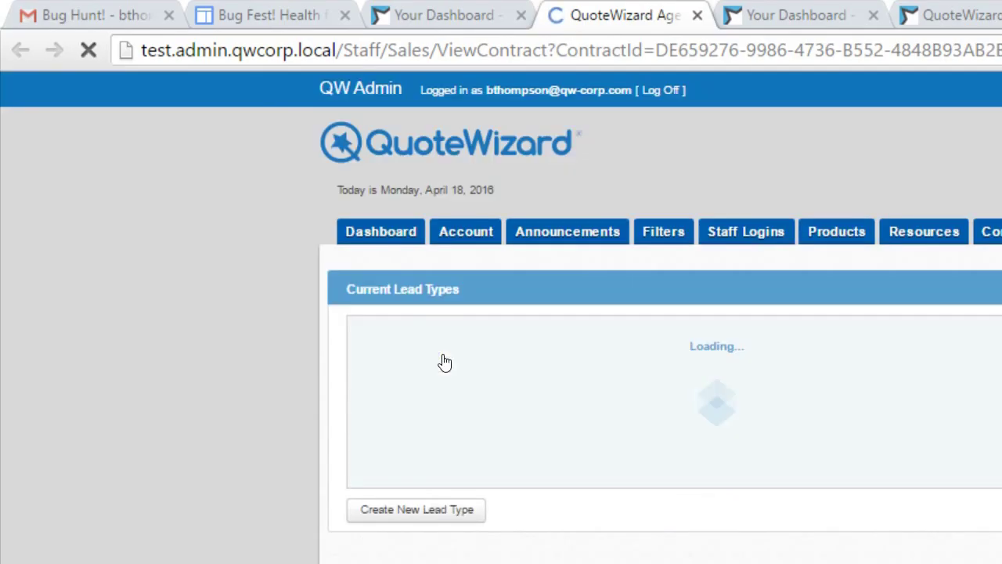
Confirm the contract shows as sent on 4/18/2016 at 2:50:35 PM
scroll(445, 361, down, 1)
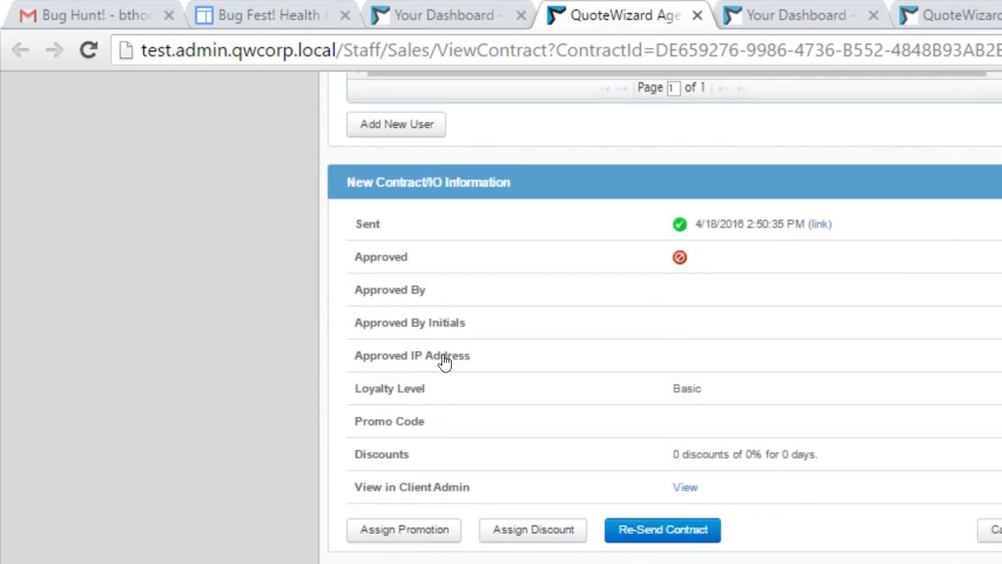
scroll(443, 360, up, 8)
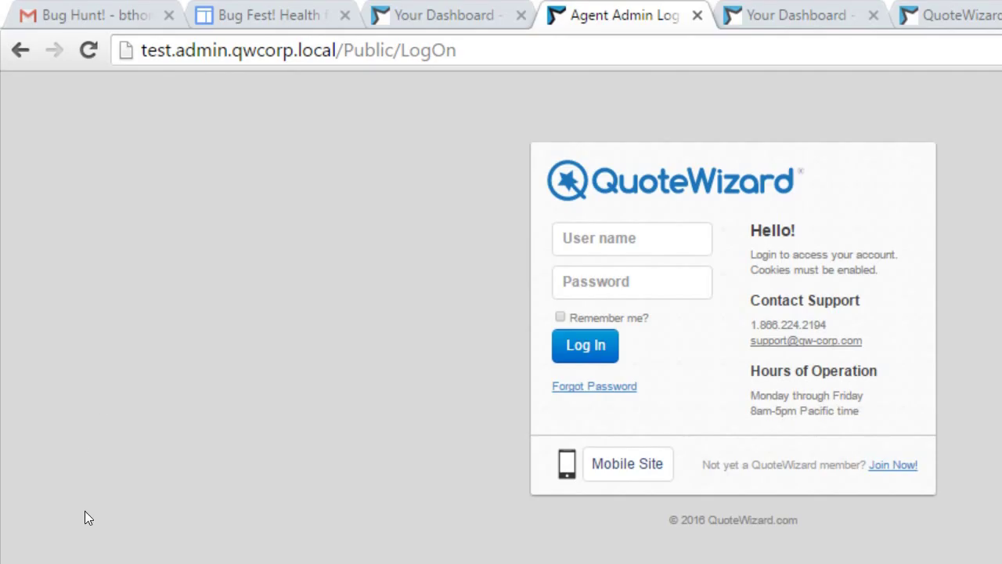
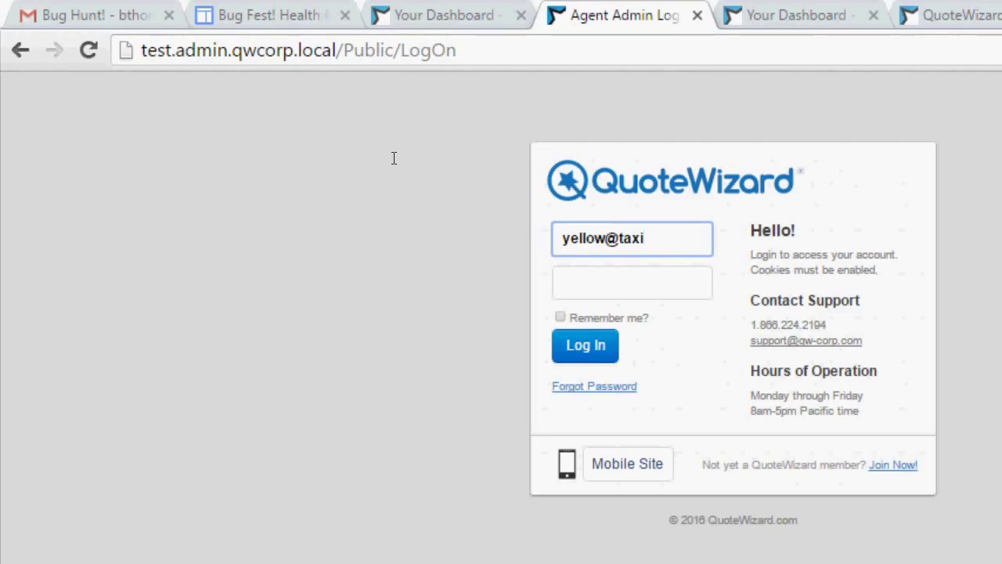
Enter the new agent's e-mail address as the user name
key(Tab)
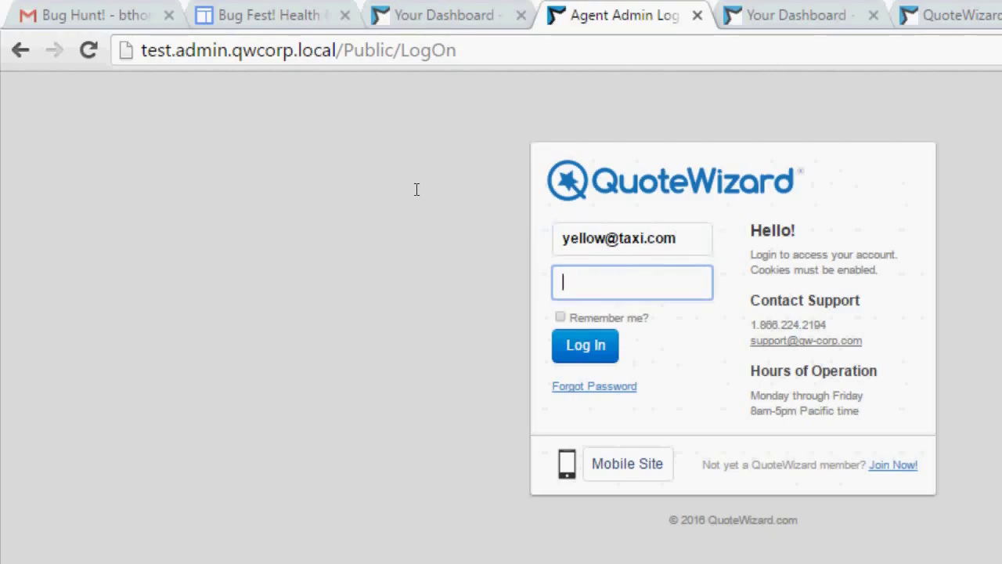
Enter the agent's password and log in to the New Agent Contract Form
text(*****)
key(BackSpace)
key(BackSpace)
key(BackSpace)
key(BackSpace)
key(BackSpace)
text(*)
key(BackSpace)
text(***)
key(BackSpace)
key(BackSpace)
key(BackSpace)
text(*************)
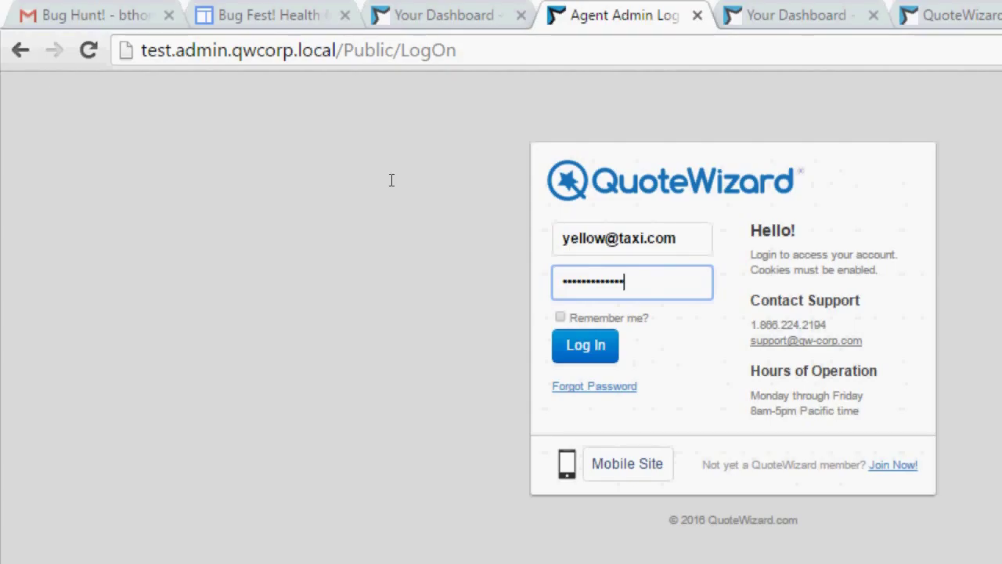
key(Return)
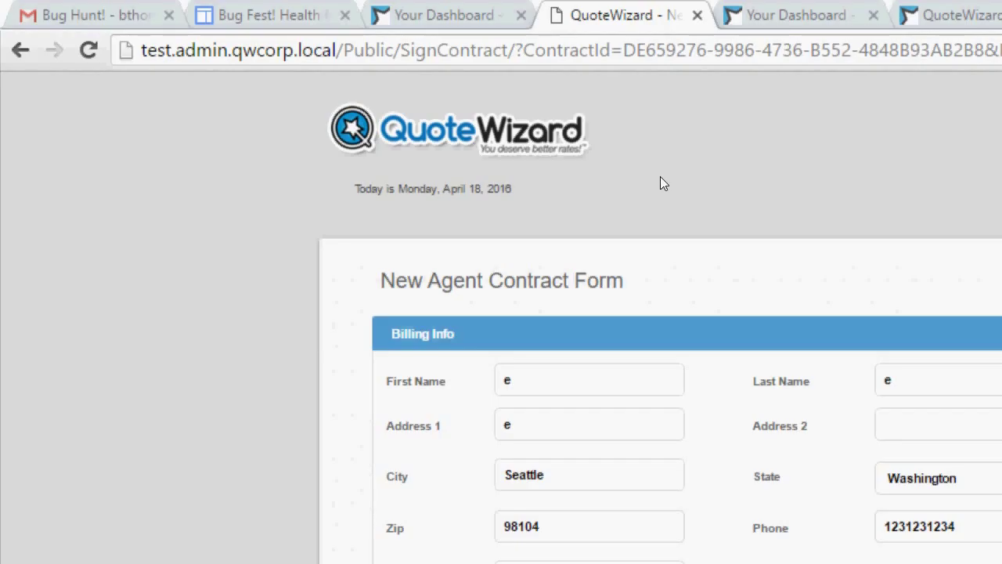
scroll(662, 182, down, 5)
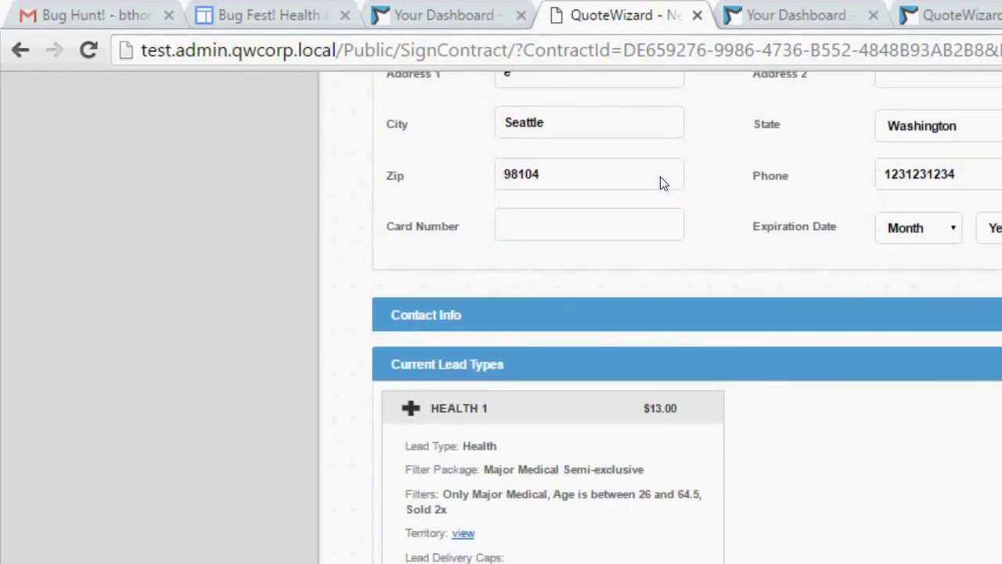
scroll(662, 182, down, 10)
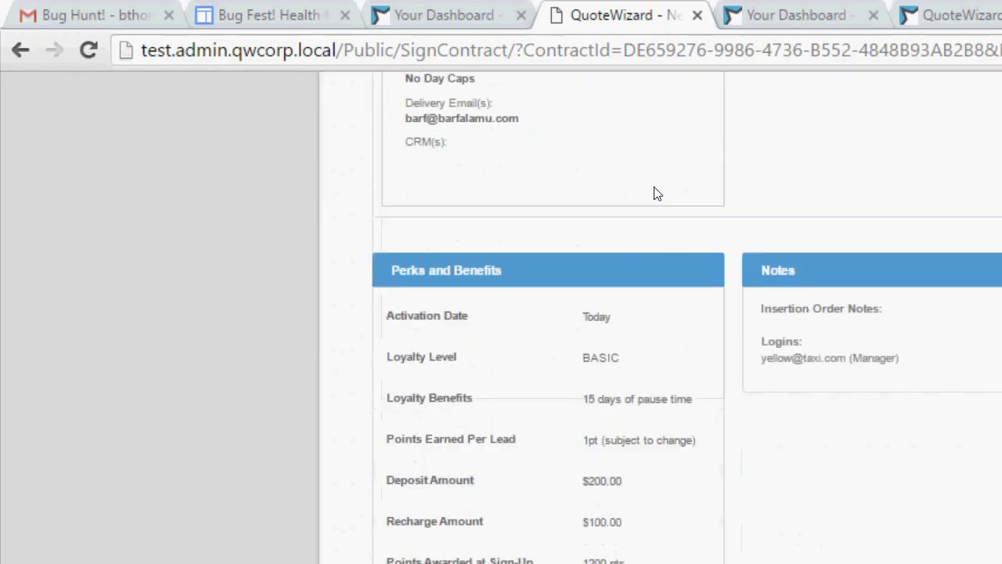
scroll(657, 193, down, 5)
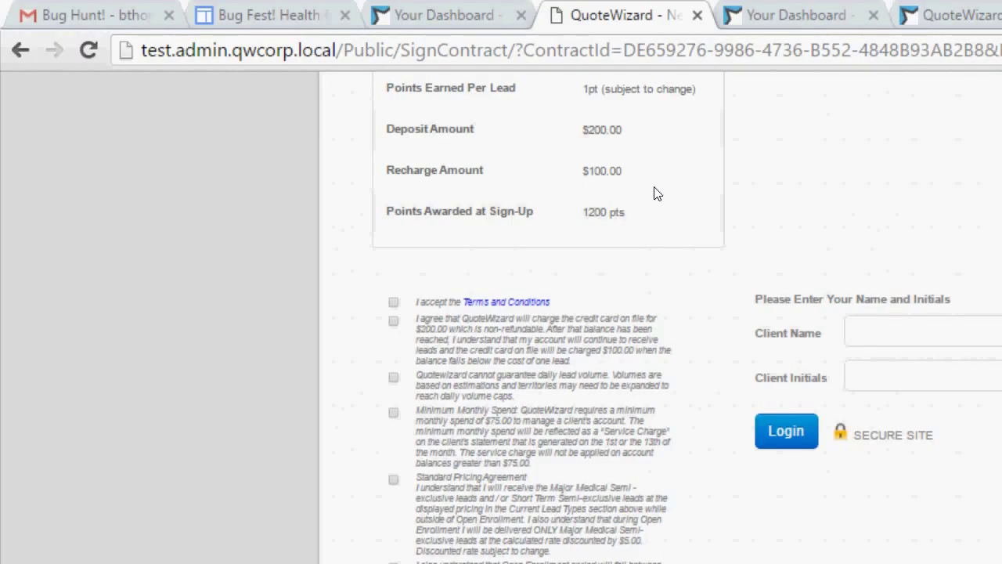
scroll(613, 406, up, 4)
scroll(615, 406, up, 8)
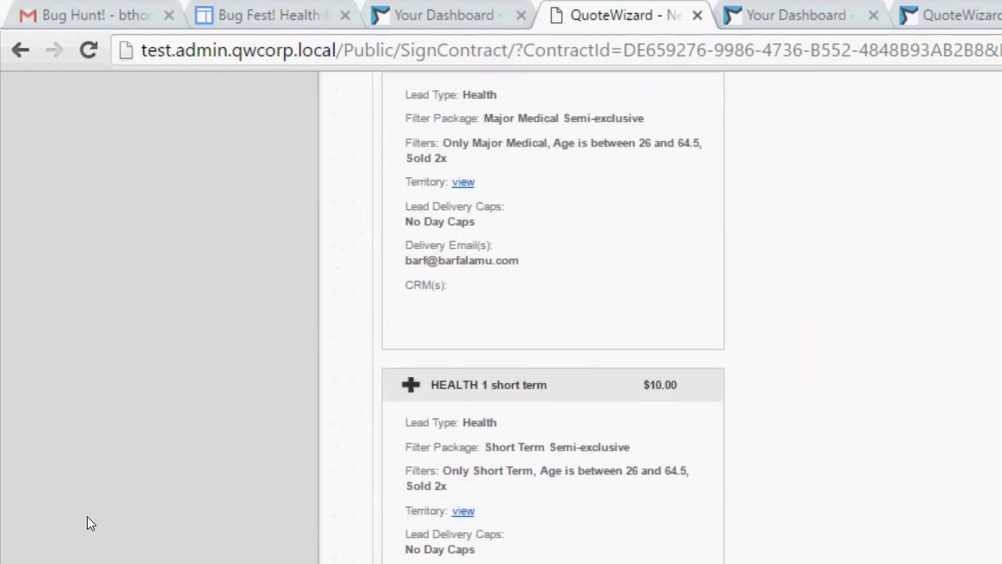
scroll(651, 356, up, 10)
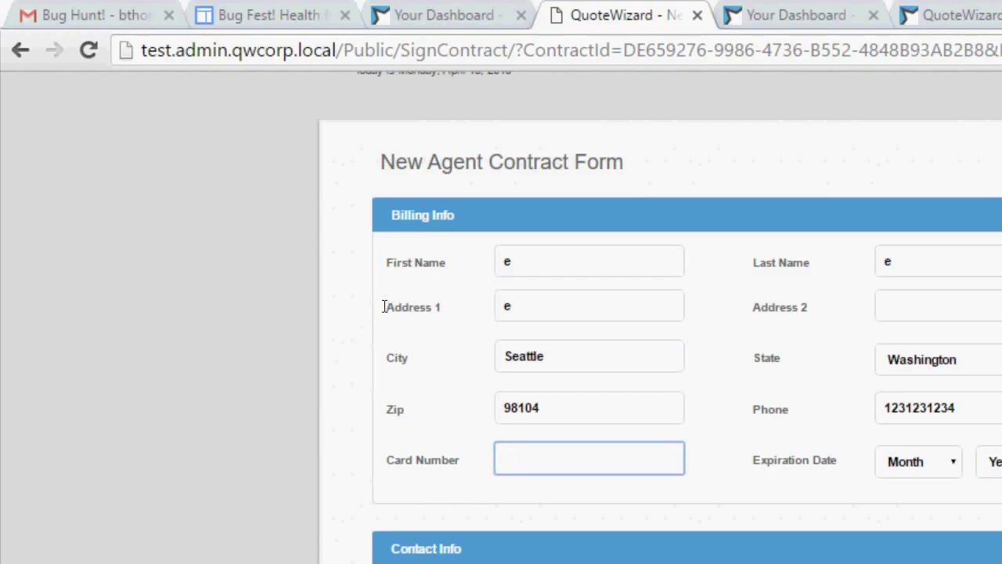
Enter a test card number and expiration month 8 in the billing info
text(4007)
click(96, 508)
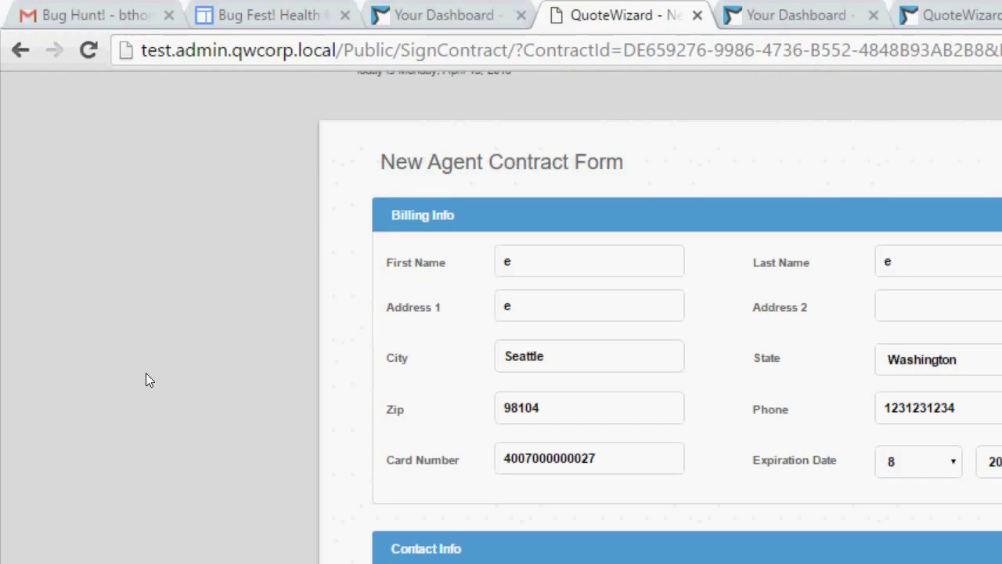
scroll(146, 372, down, 5)
scroll(138, 377, down, 6)
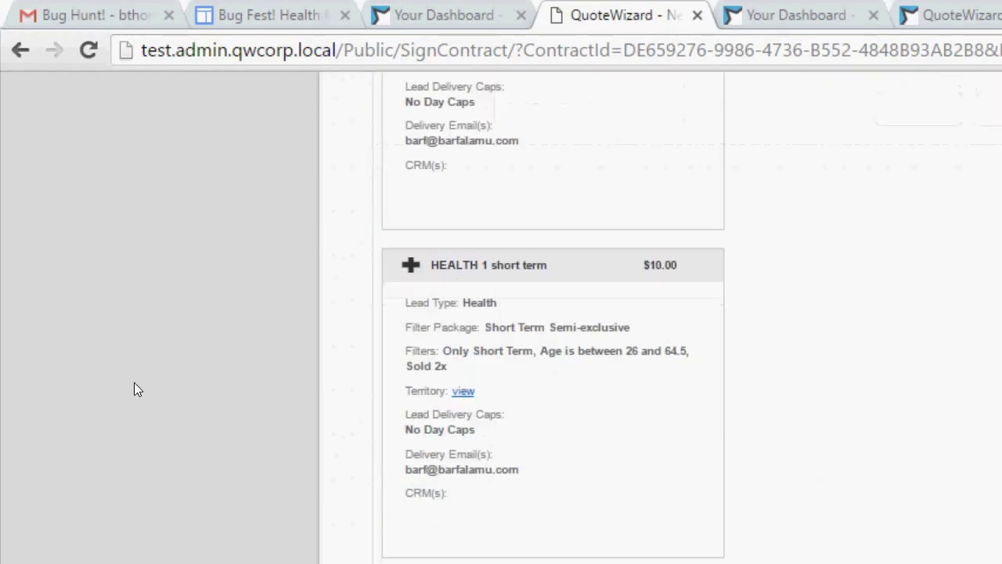
scroll(134, 382, down, 9)
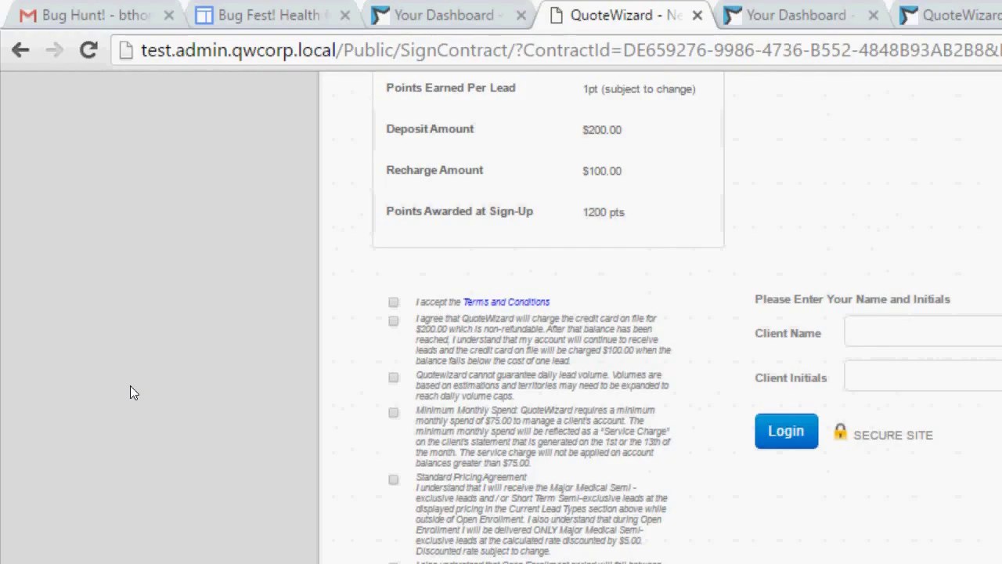
scroll(107, 408, up, 9)
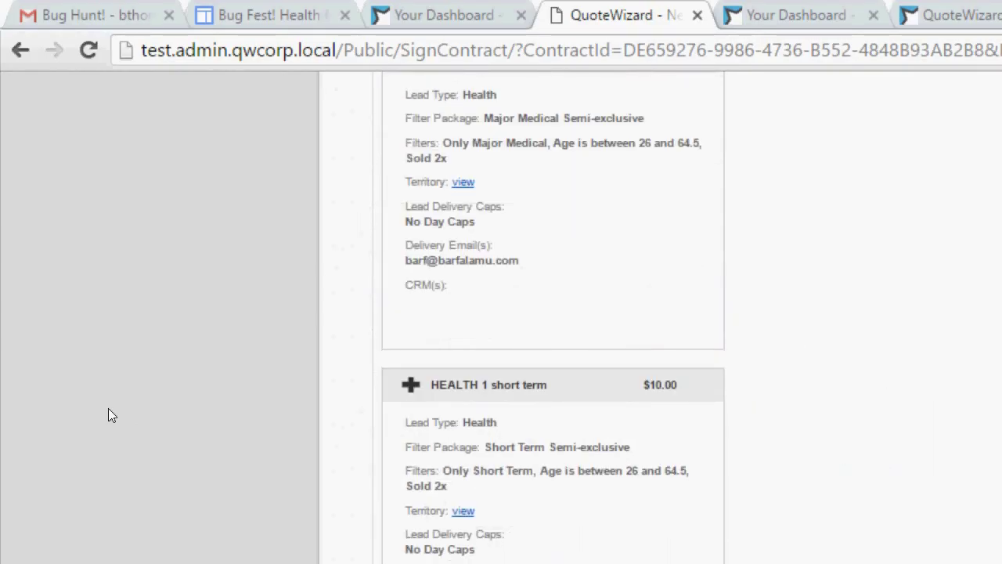
Submit the blank contract to list the missing name, initials and agreement items
scroll(115, 415, down, 9)
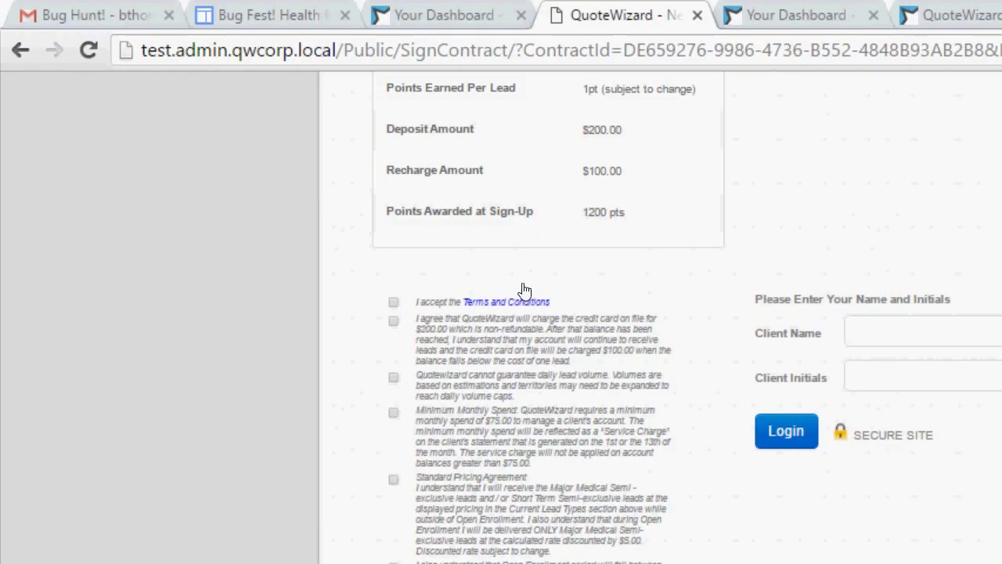
key(Return)
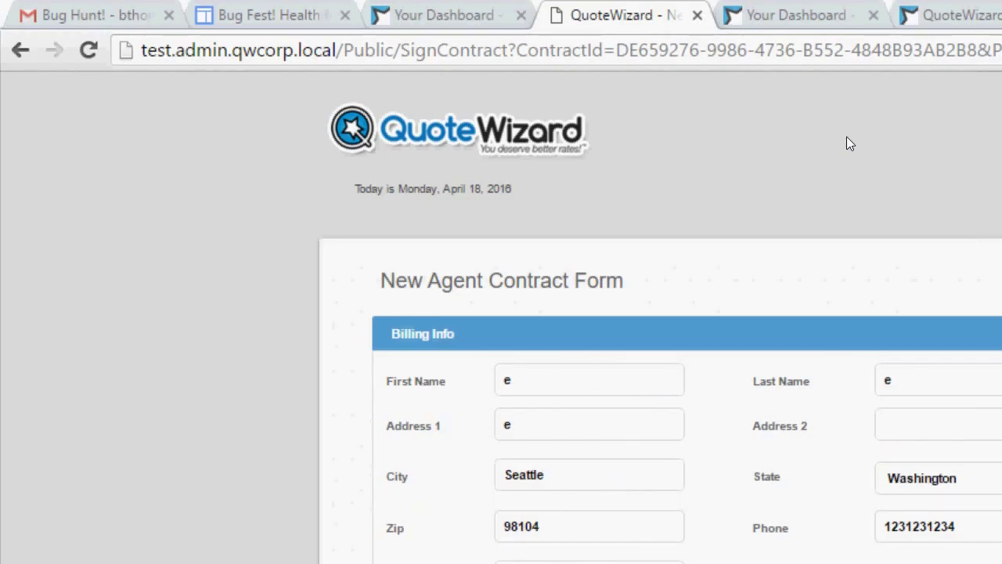
scroll(757, 282, down, 15)
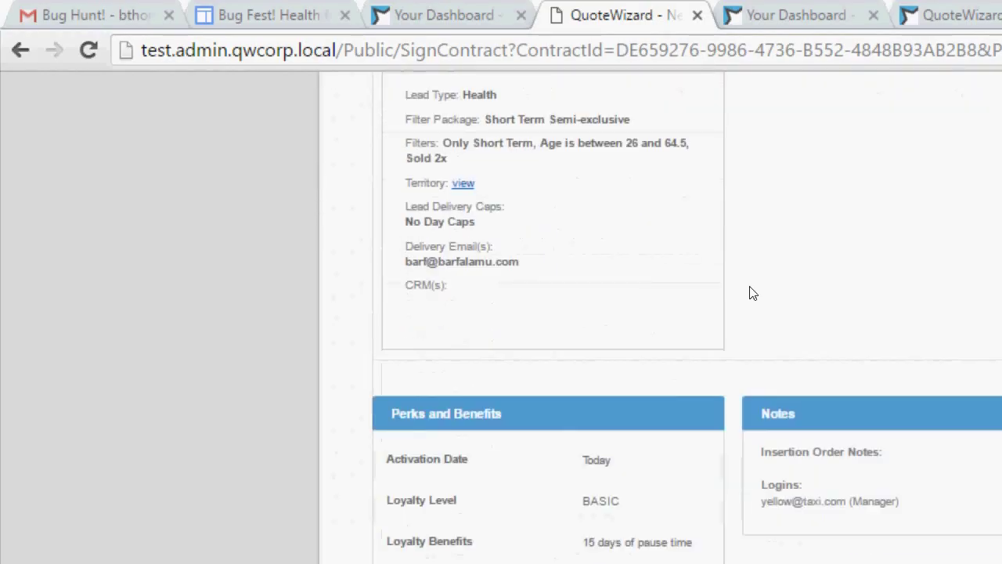
scroll(752, 293, down, 3)
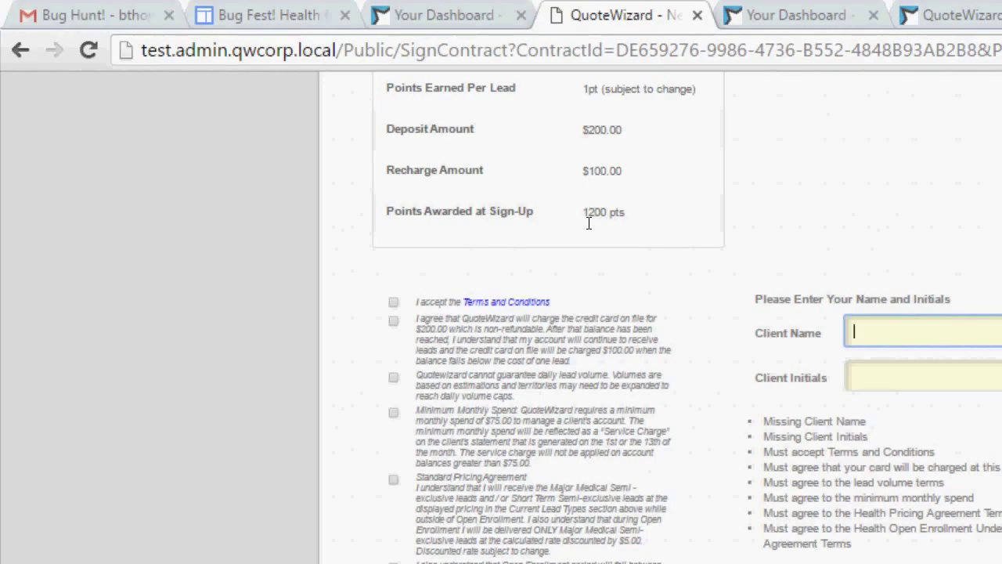
Enter "e" as both client name and client initials and submit
text(e)
key(Tab)
text(e)
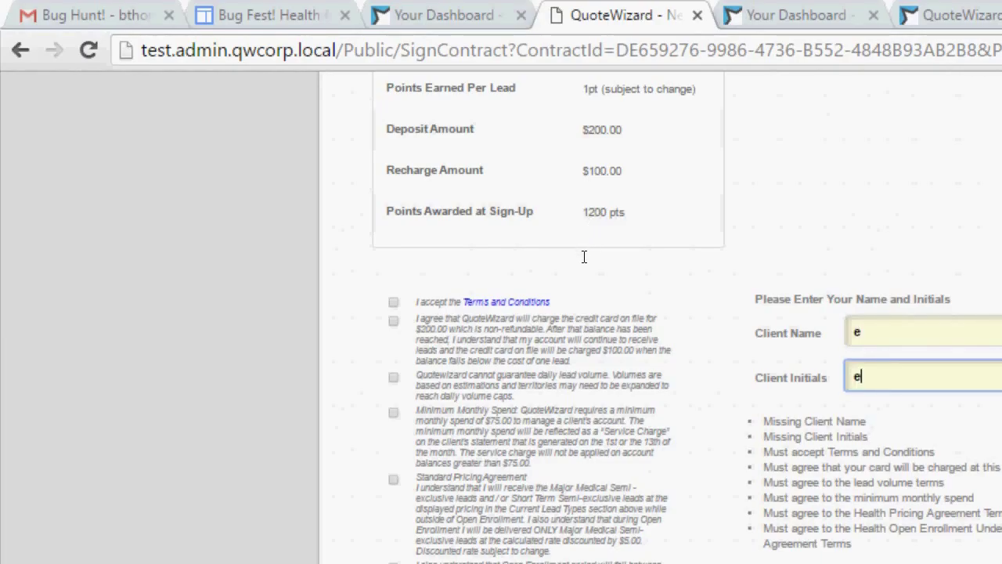
key(Return)
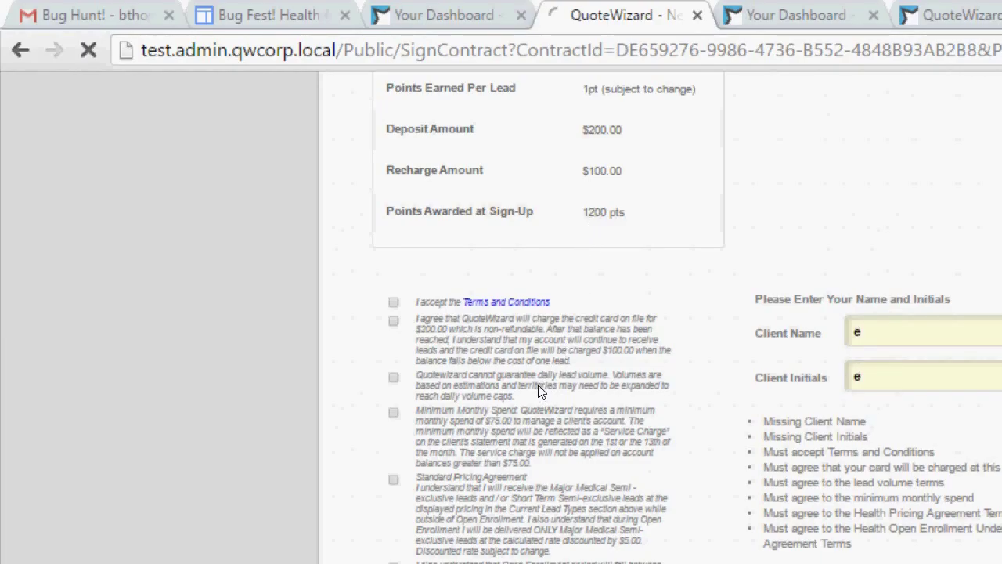
Resubmit the form, leaving only the six agreement checkboxes flagged as missing
scroll(548, 368, down, 20)
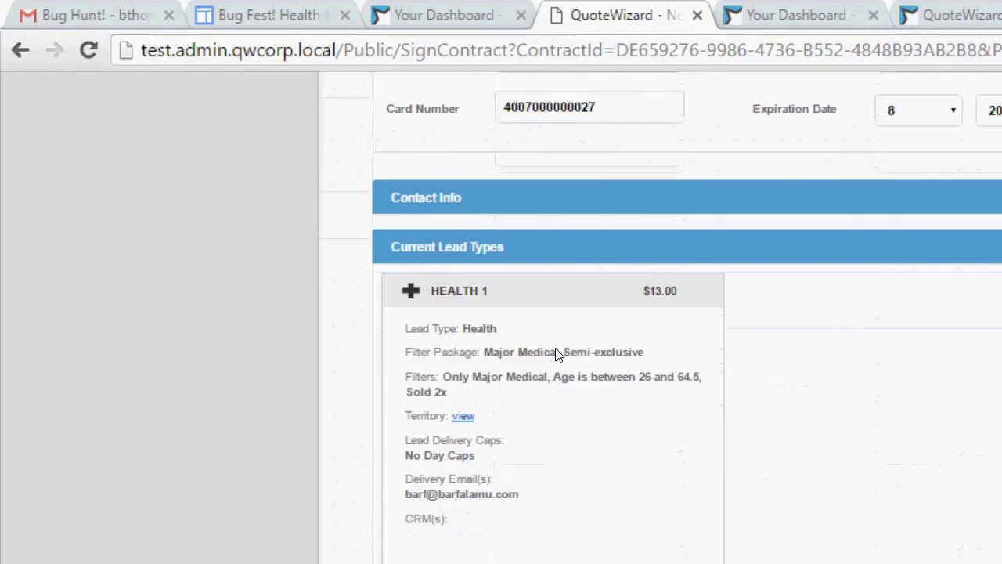
scroll(552, 358, down, 5)
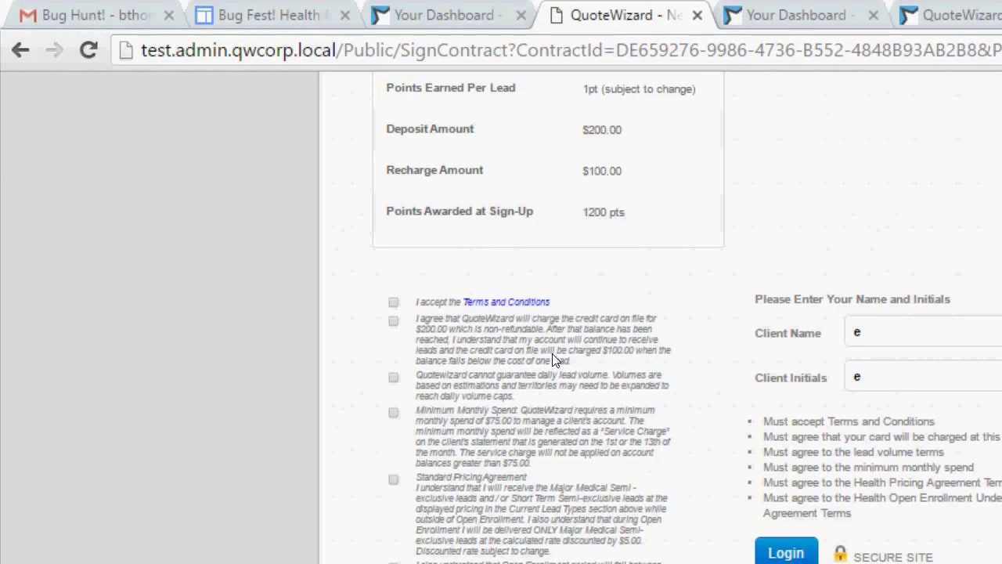
scroll(552, 358, up, 20)
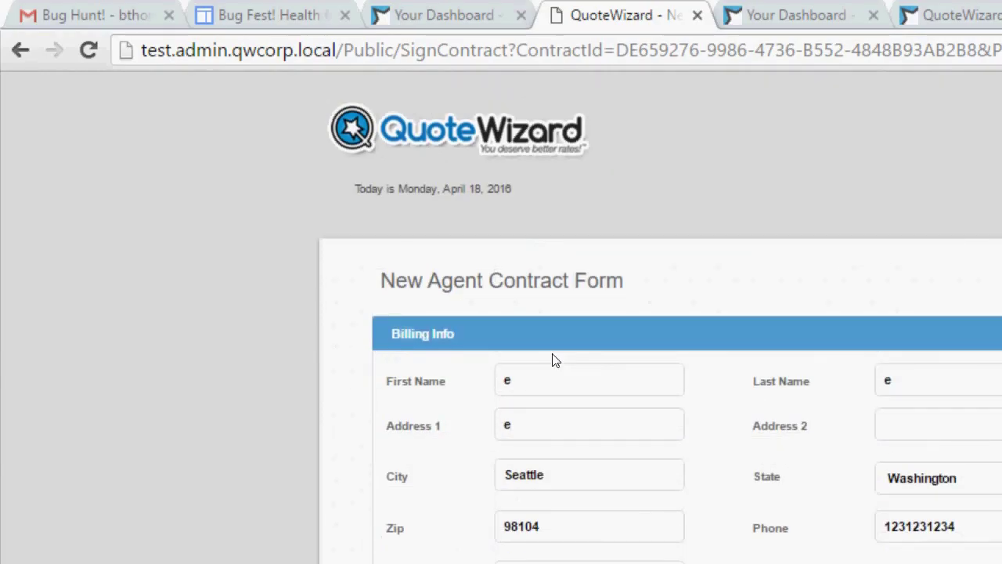
scroll(552, 359, down, 20)
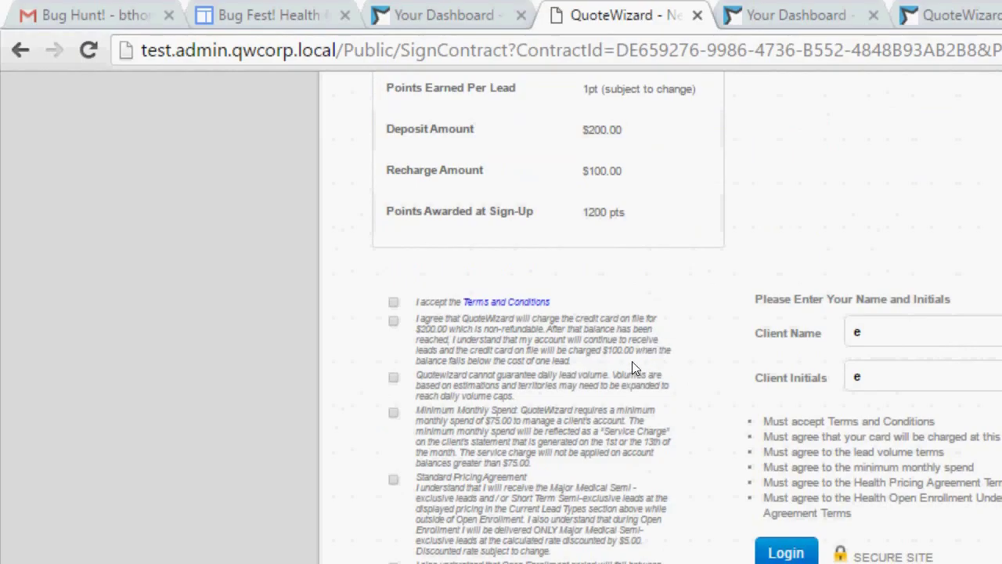
key(Return)
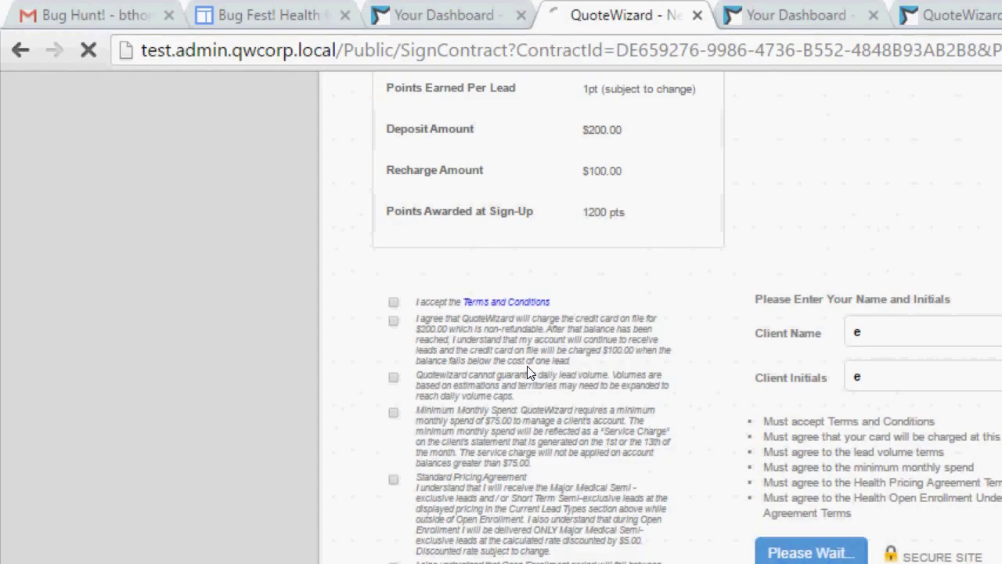
scroll(529, 370, down, 15)
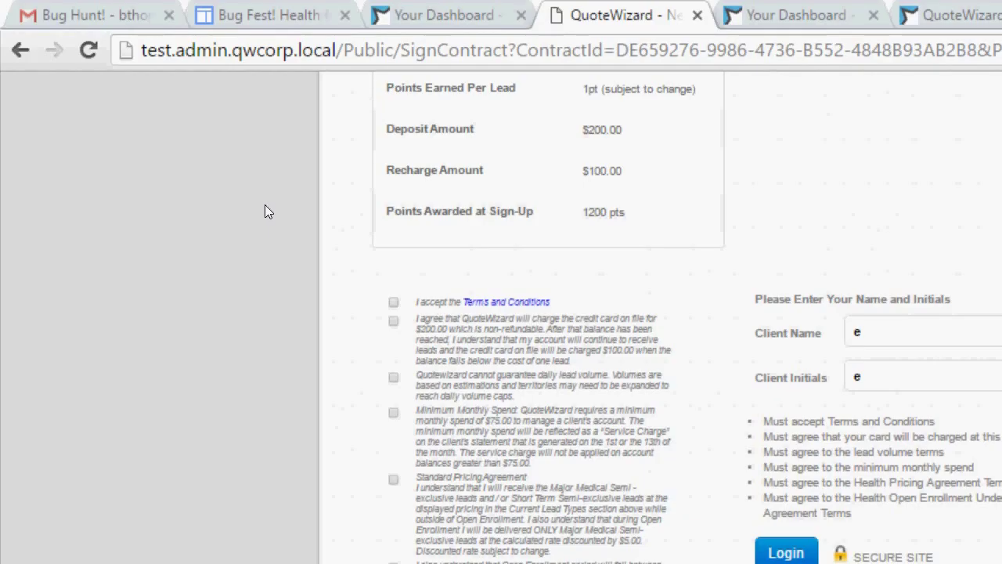
Check the five agreements, Terms and Conditions through Standard Pricing Agreement, and submit
key(space)
key(Tab)
key(space)
key(Tab)
key(space)
key(Tab)
key(space)
key(Tab)
key(space)
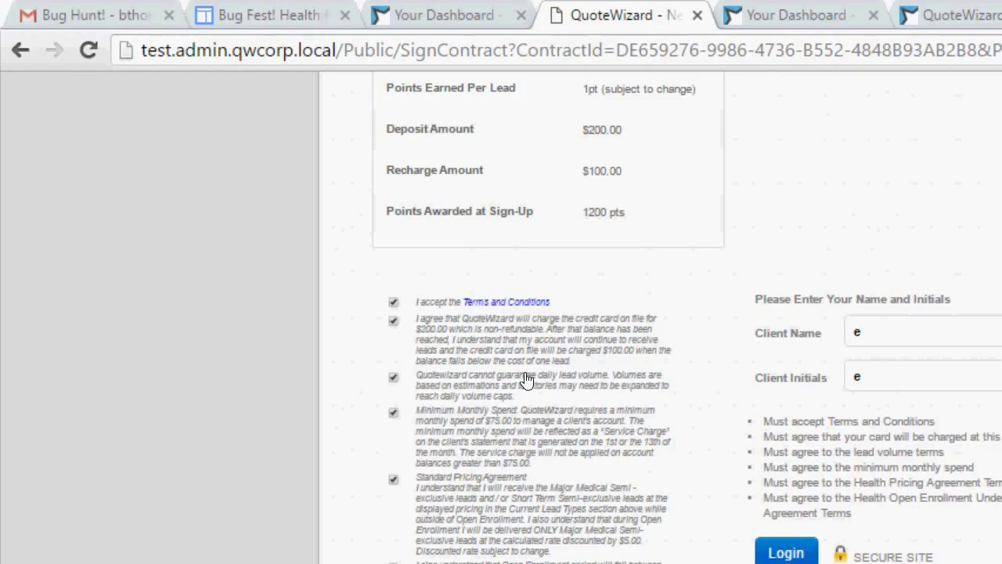
key(Return)
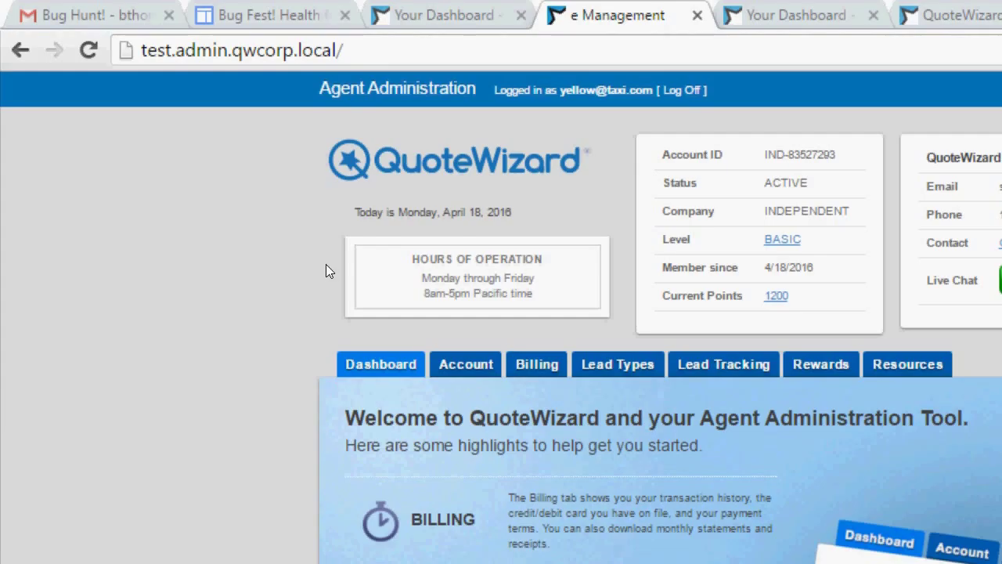
scroll(326, 264, down, 5)
scroll(321, 271, down, 3)
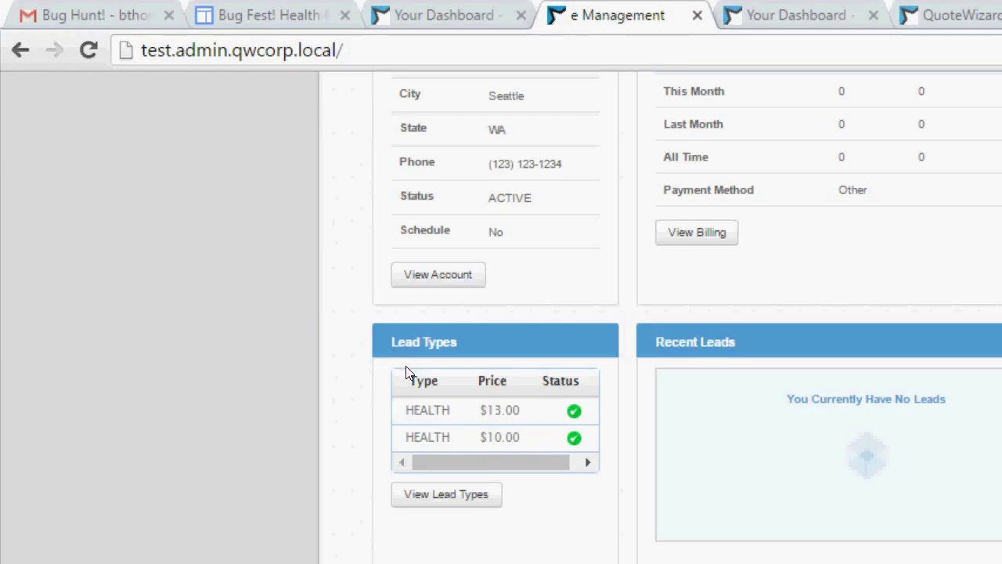
scroll(406, 372, up, 4)
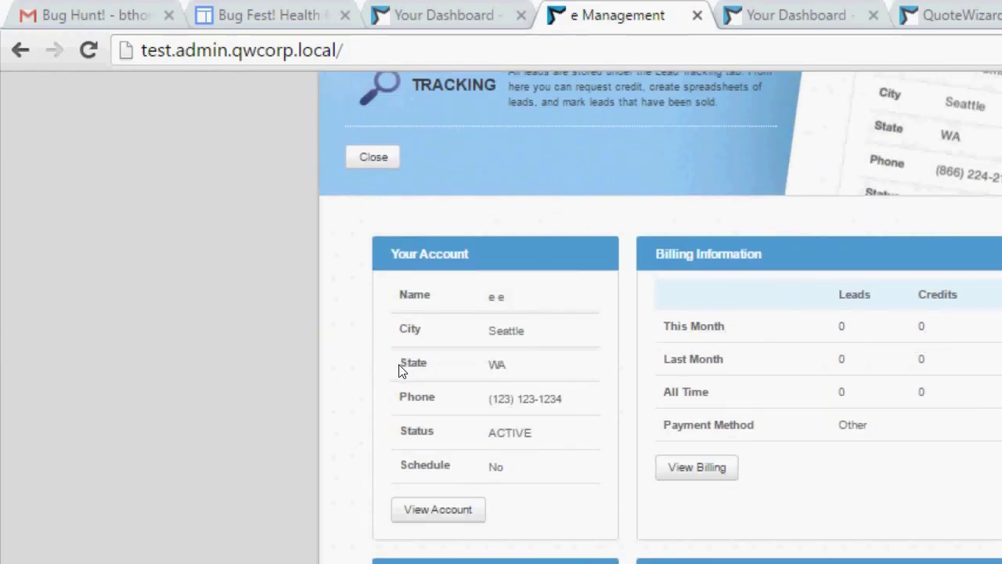
scroll(402, 364, up, 5)
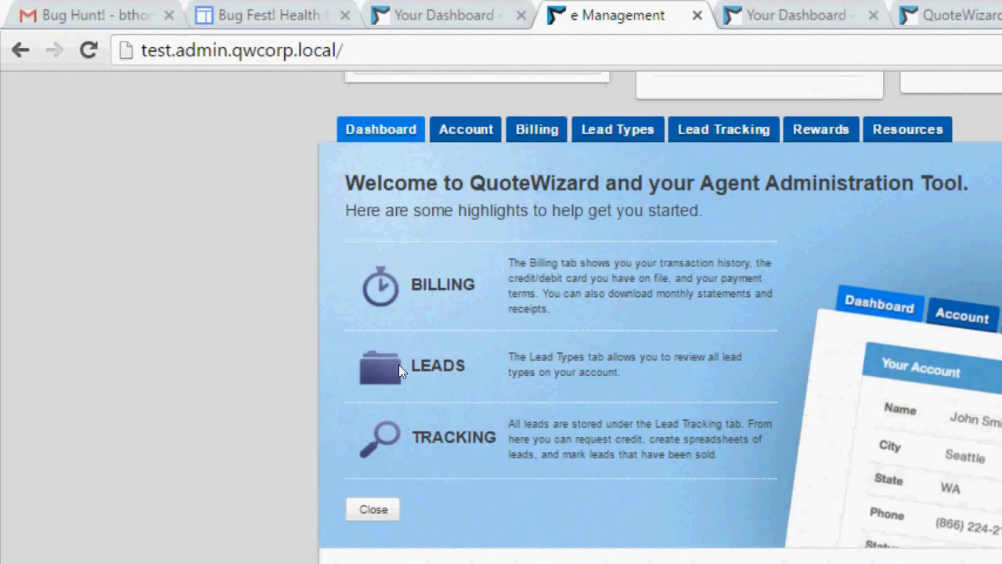
scroll(399, 364, up, 3)
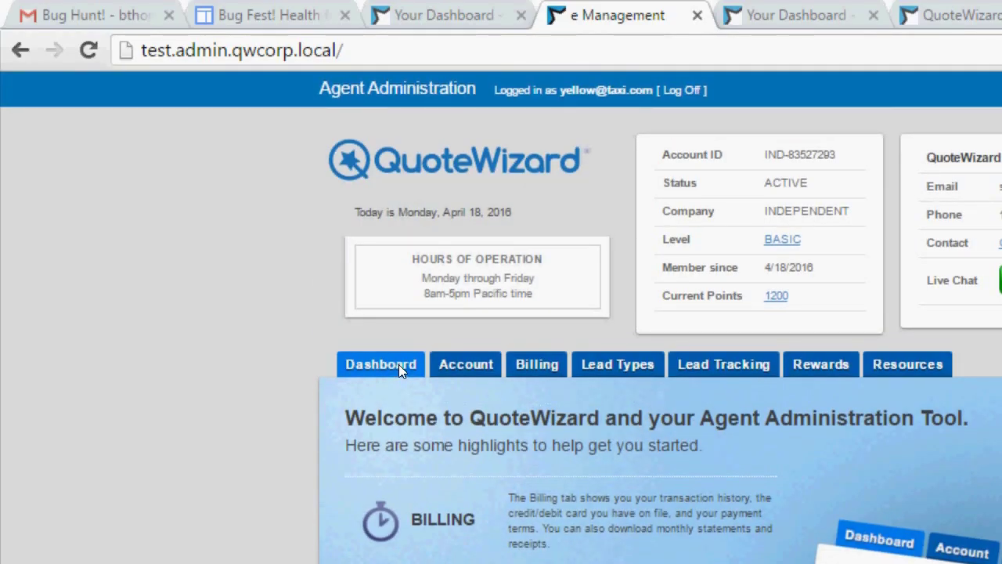
scroll(398, 364, down, 3)
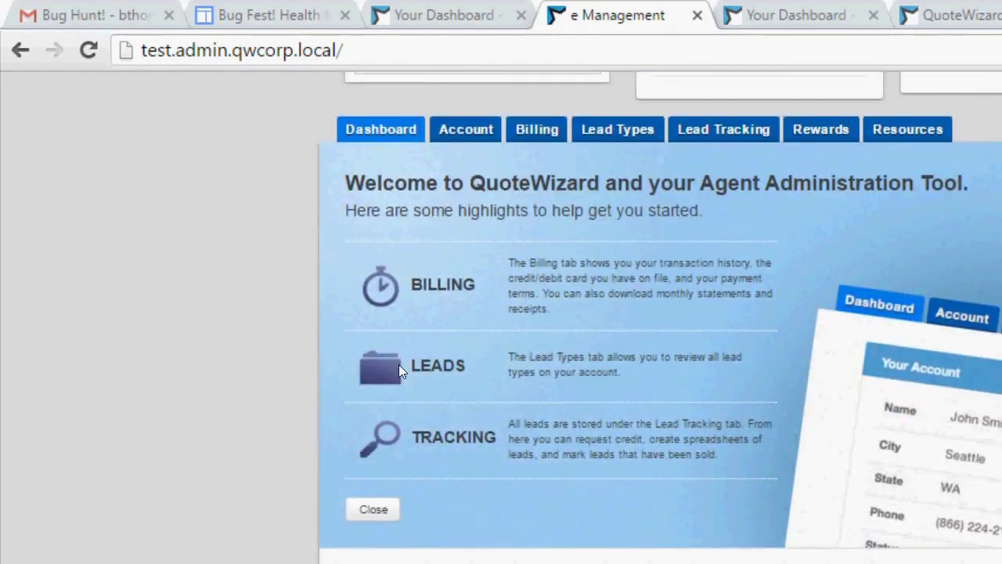
scroll(399, 364, down, 5)
scroll(398, 370, down, 4)
scroll(398, 368, up, 10)
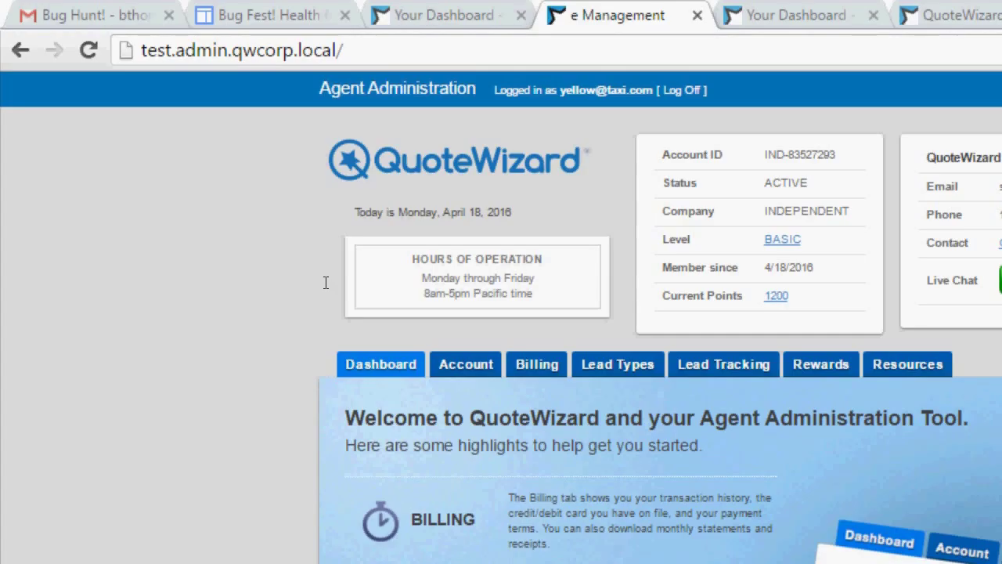
scroll(325, 283, down, 2)
scroll(324, 284, up, 2)
scroll(311, 293, down, 3)
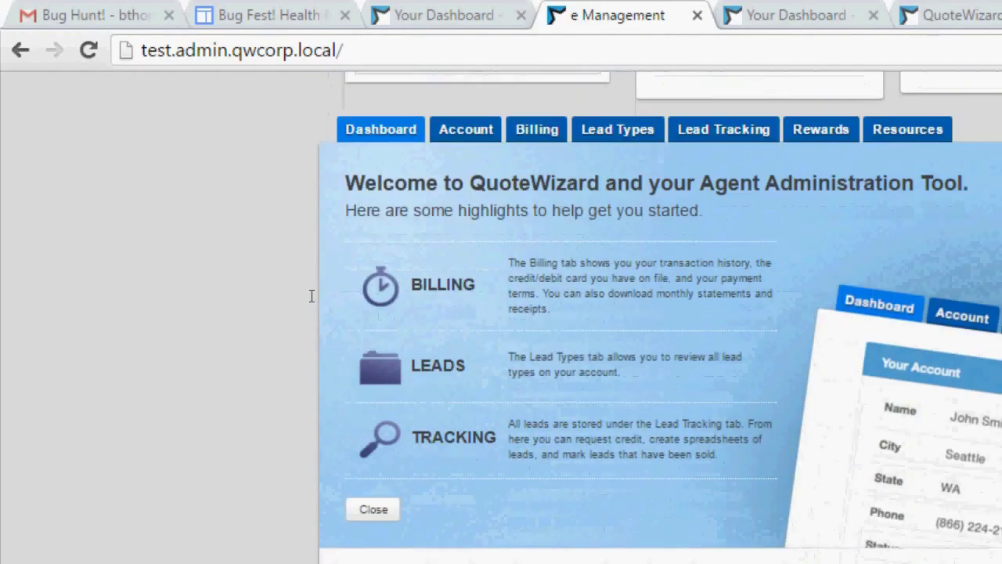
Close the welcome panel and review the two active HEALTH lead types at $13.00 and $10.00
click(261, 347)
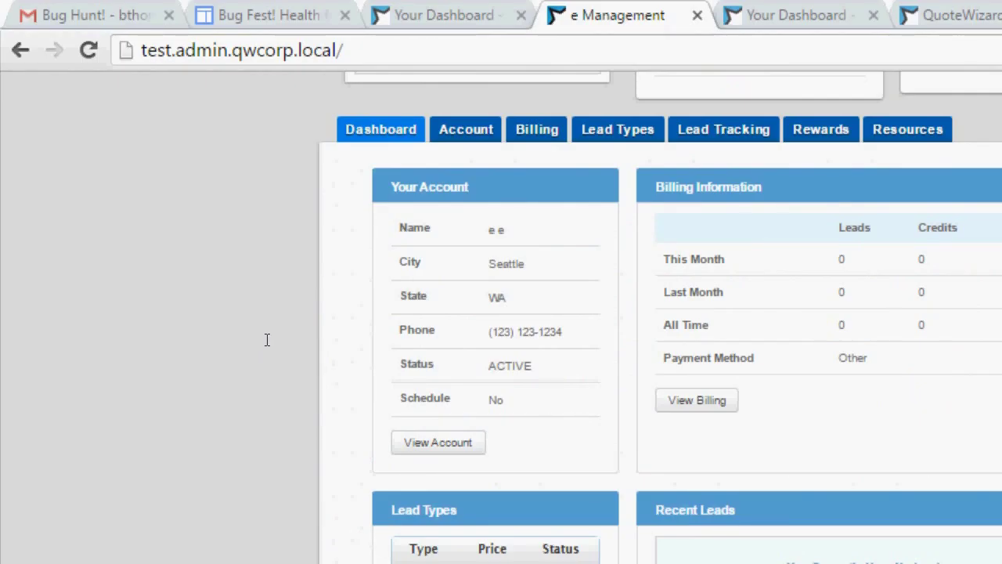
scroll(265, 339, down, 3)
scroll(265, 339, up, 6)
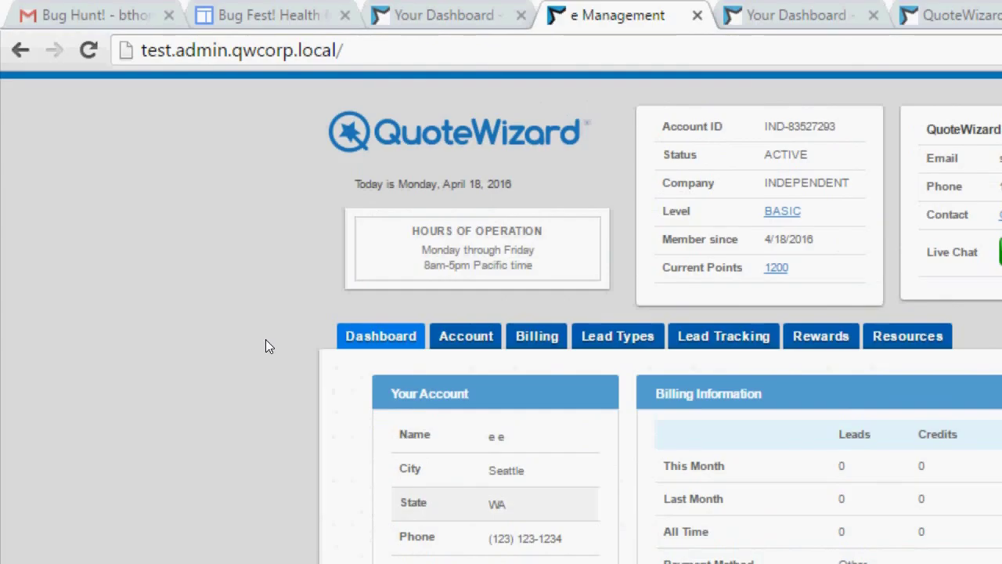
scroll(266, 341, up, 1)
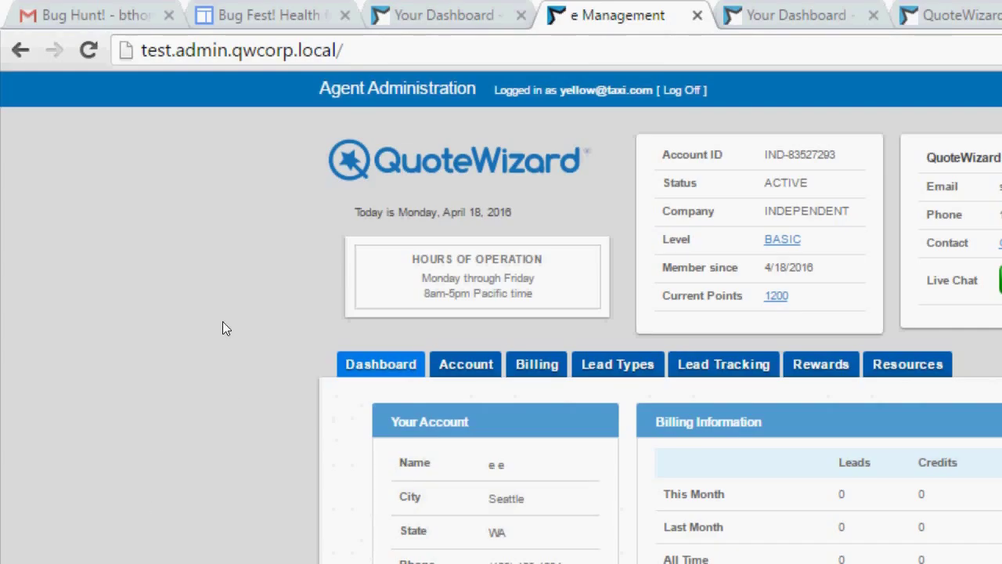
scroll(222, 323, down, 5)
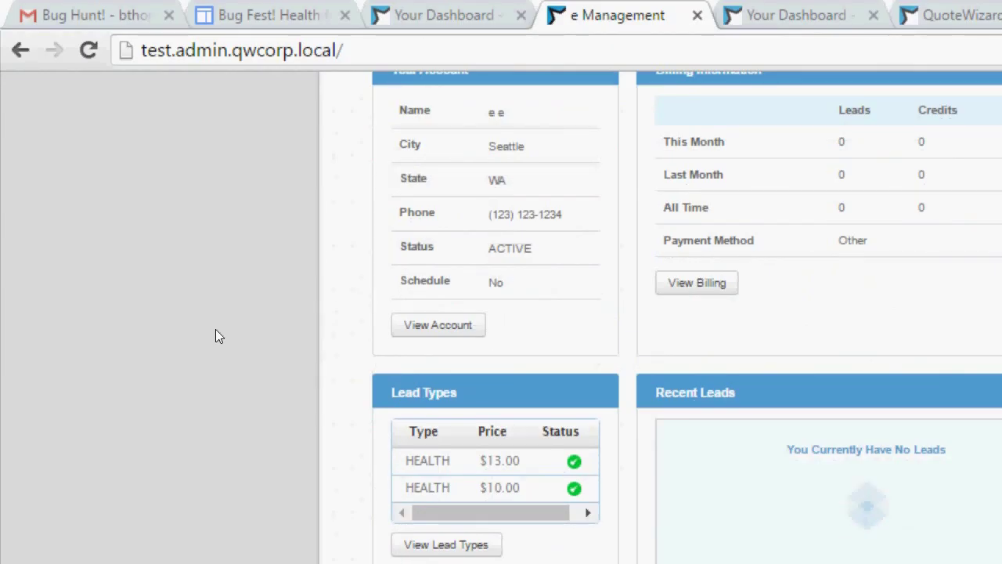
scroll(216, 331, down, 2)
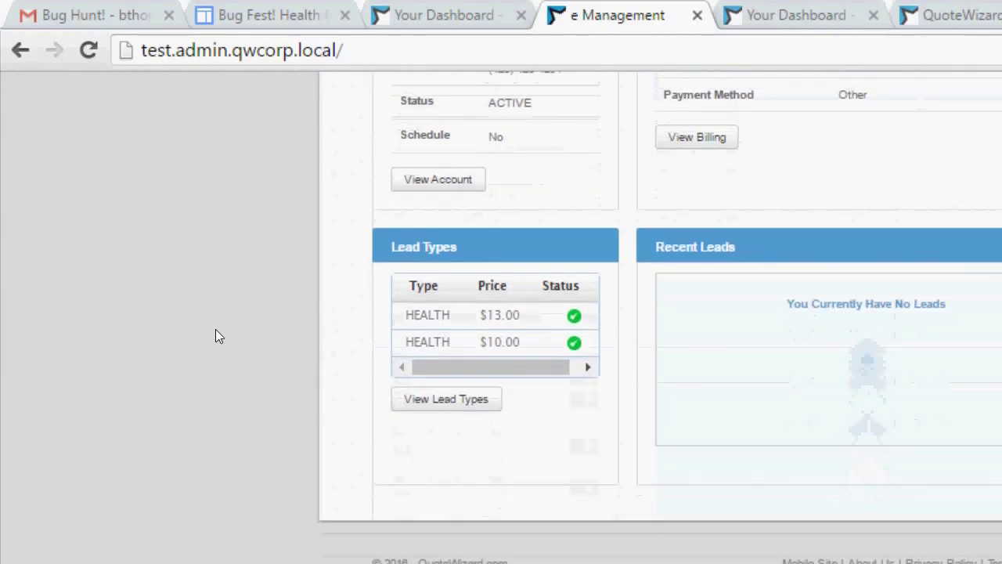